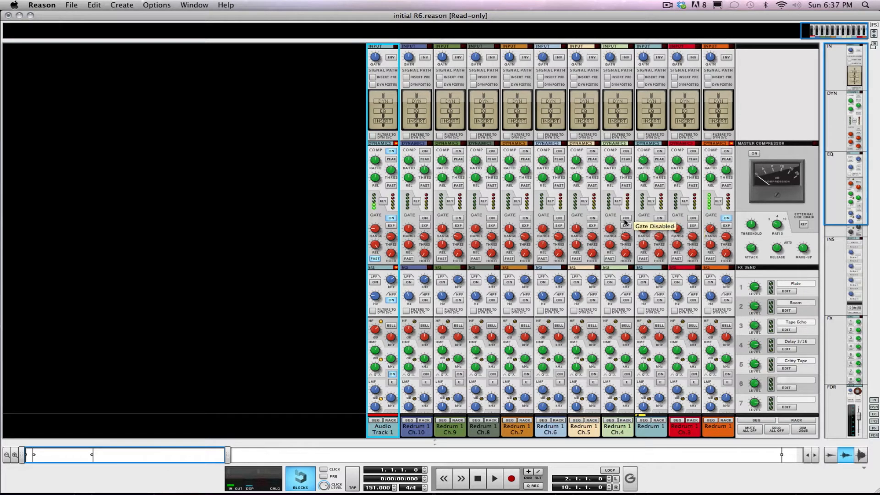
- Look through the template song's mixer channels, sequencer tracks and rack devices down to the Redrum
scroll(624, 222, "down", 12)
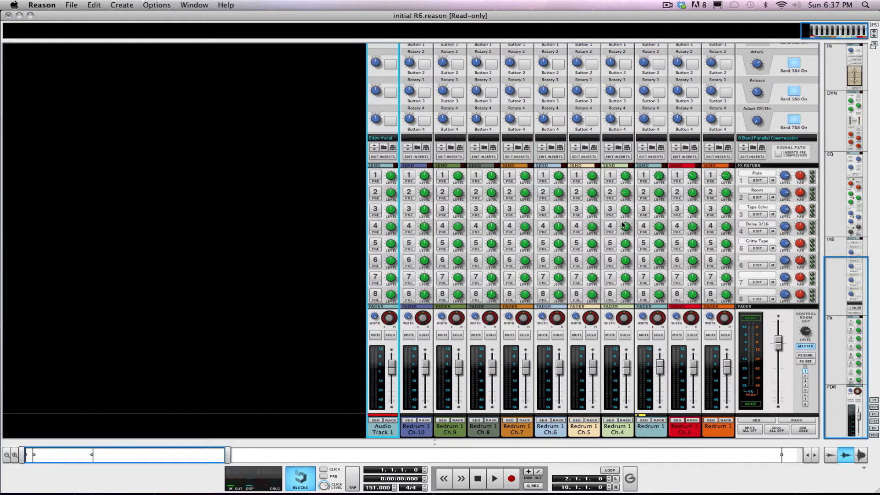
mouse_move(624, 224)
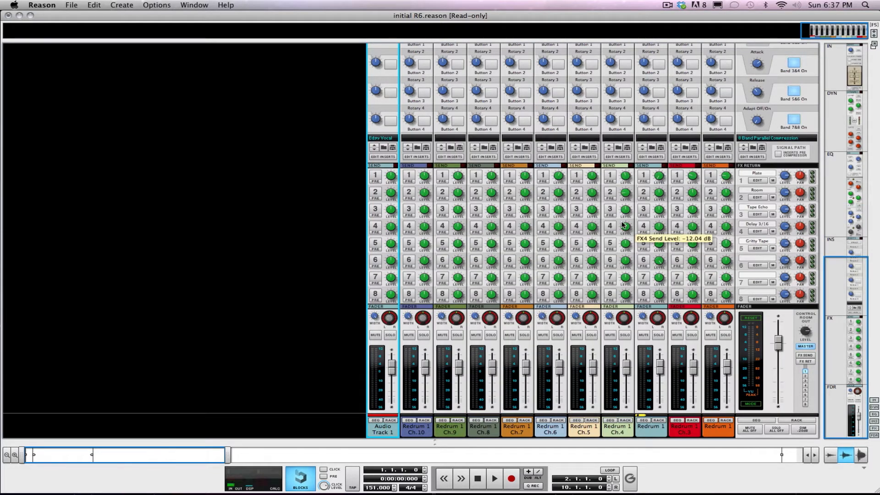
key("F7")
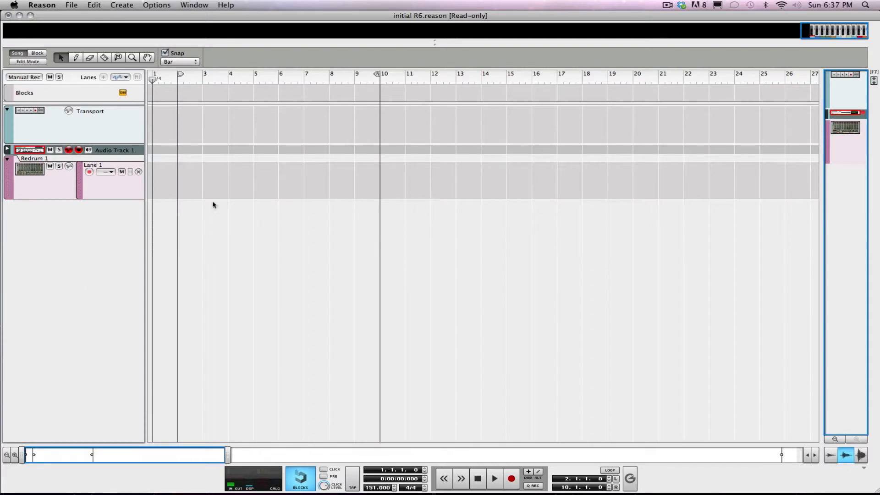
key("F6")
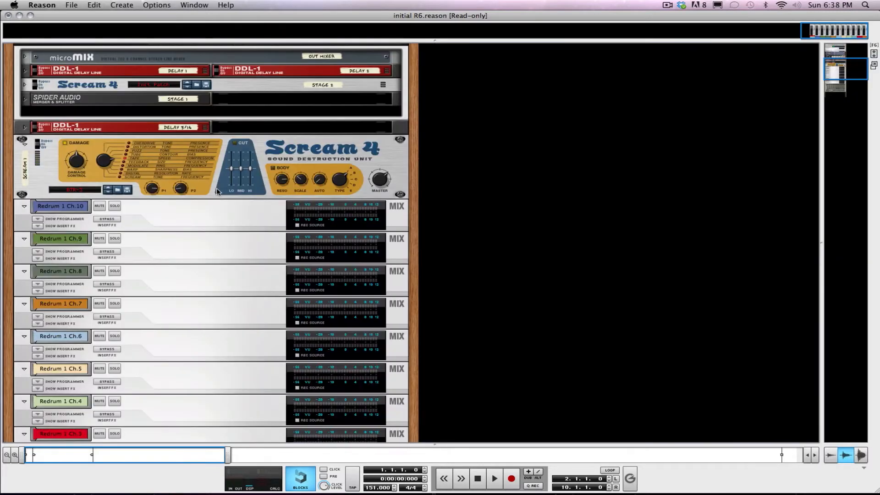
scroll(214, 227, "up", 10)
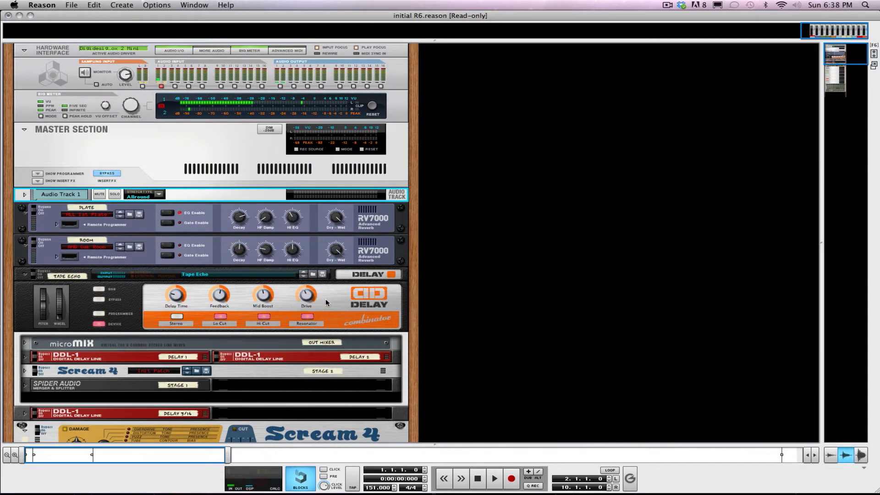
scroll(349, 304, "down", 5)
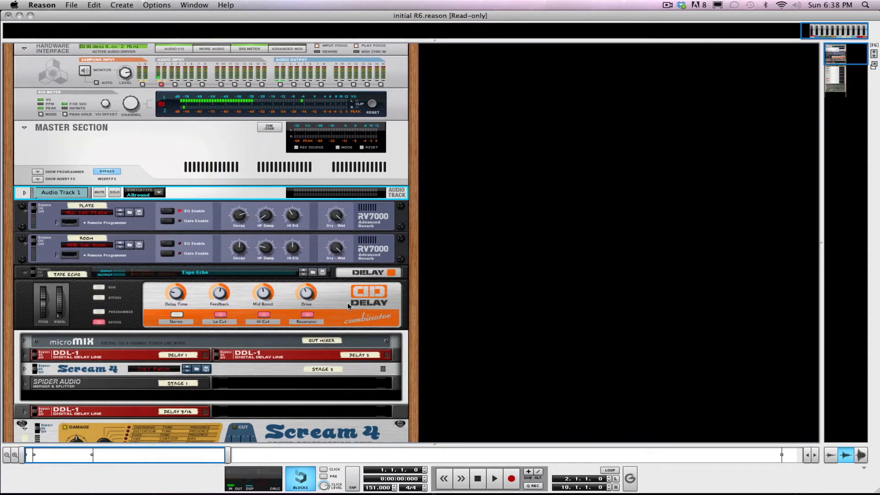
scroll(204, 275, "down", 10)
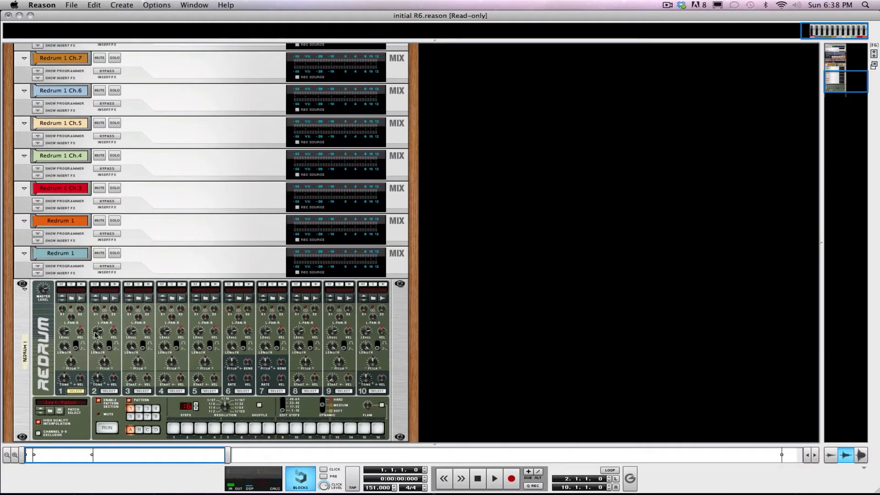
scroll(138, 326, "up", 5)
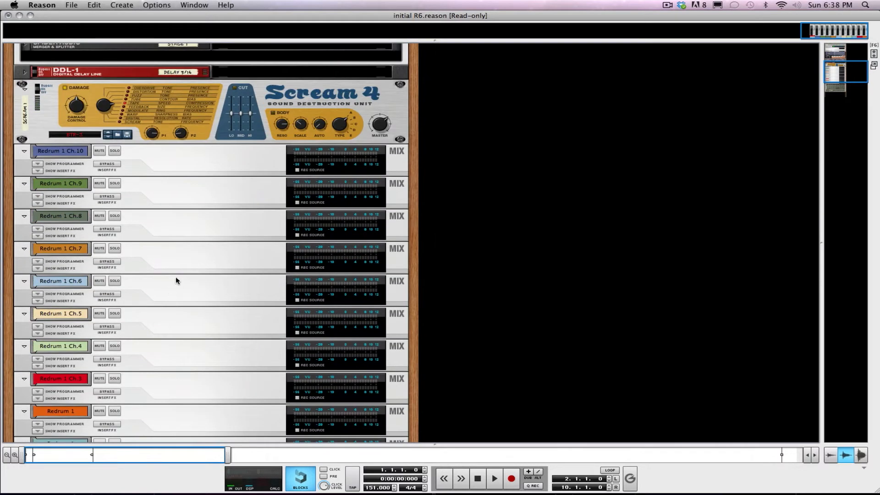
- Show the insert effects of the Redrum 1 Ch.10 mix channel and look over the devices above it
left_click(38, 170)
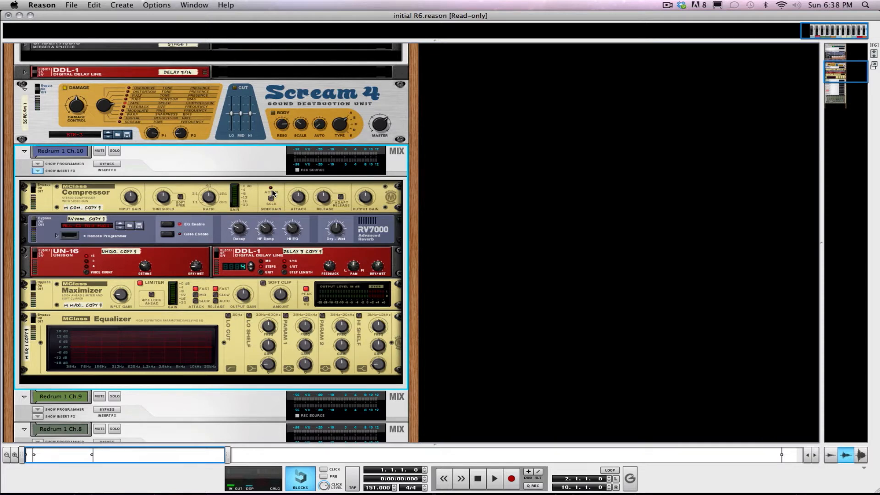
scroll(140, 167, "up", 5)
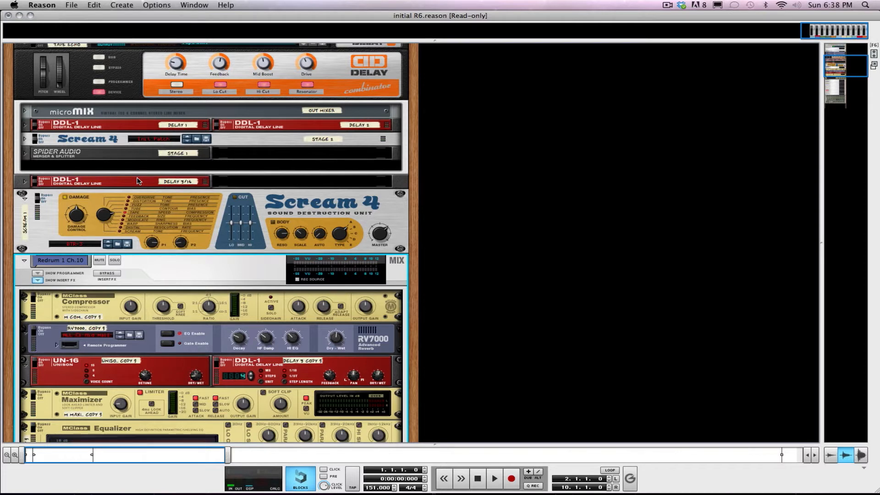
key("F7")
scroll(161, 192, "up", 5)
scroll(168, 191, "up", 2)
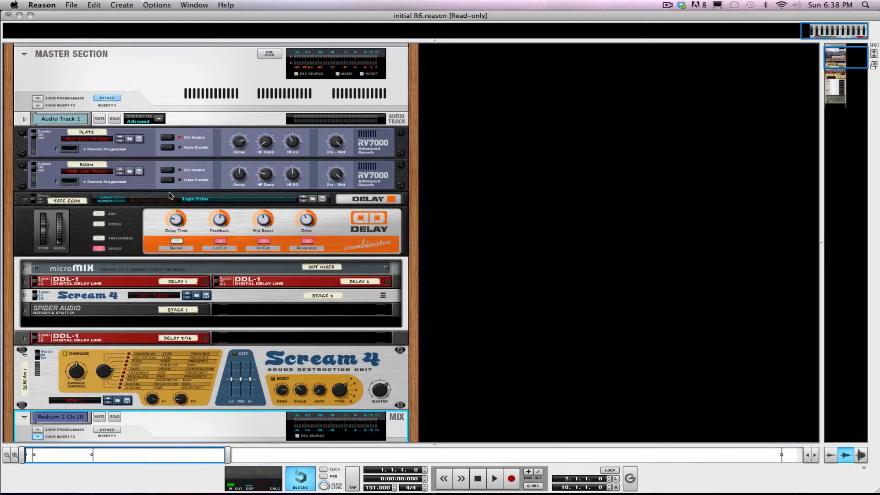
- Open the Plate return's effect device from the mixer and examine the send effects in the rack beside their FX returns
key("F5")
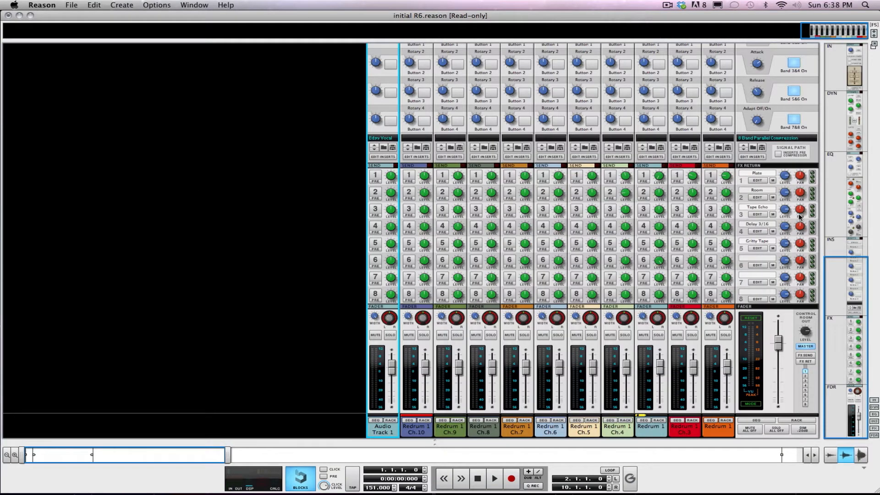
left_click(758, 180)
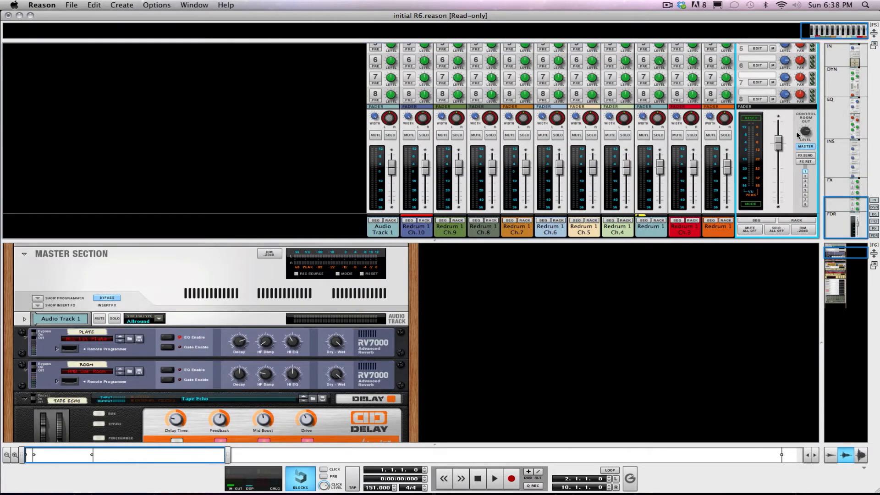
scroll(798, 134, "up", 5)
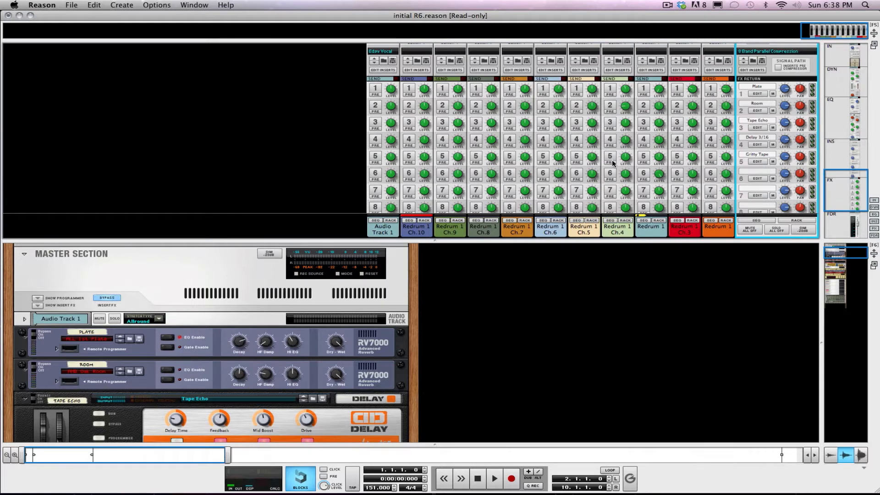
left_click(759, 144)
scroll(85, 336, "down", 3)
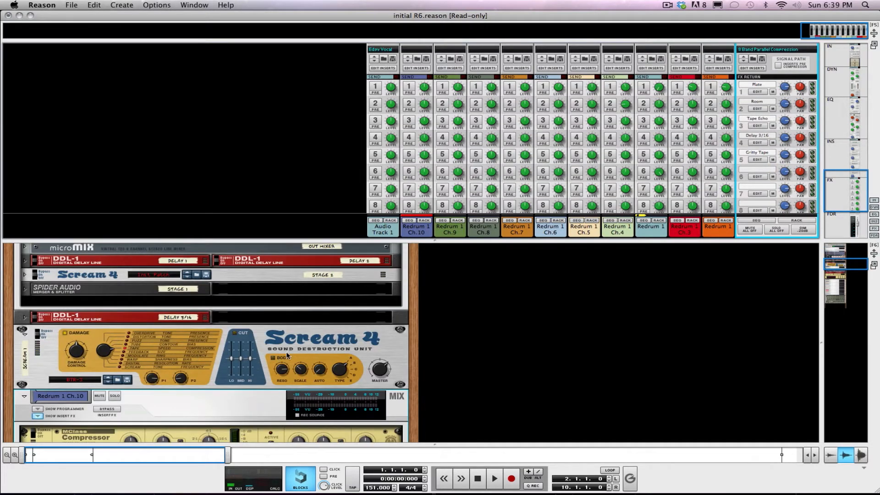
- Try sending the orange Redrum 1 channel to the Plate effect through send 1 and adjusting its level
left_click(712, 88)
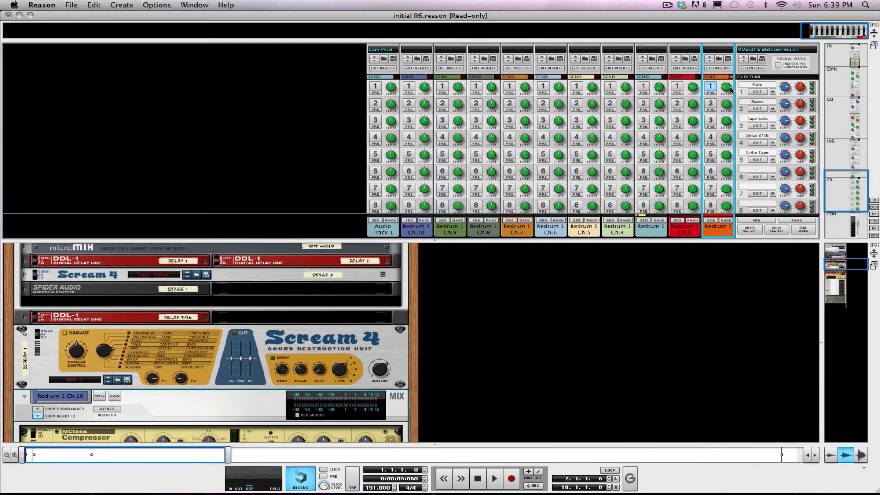
mouse_move(733, 95)
left_mouse_down()
mouse_move(735, 71)
mouse_move(736, 84)
left_mouse_up()
scroll(700, 163, "down", 5)
scroll(718, 195, "up", 8)
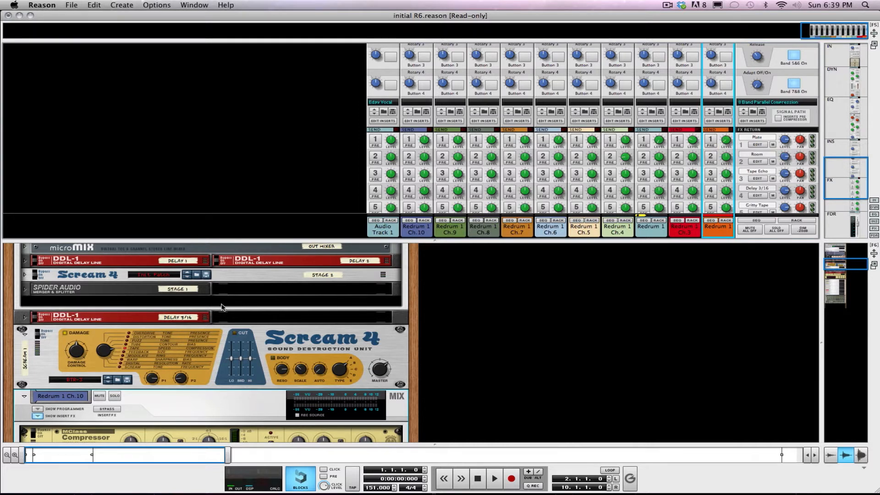
- Hide the insert effects of Redrum 1 Ch.10 in the rack and select the Redrum drum machine
key("F7")
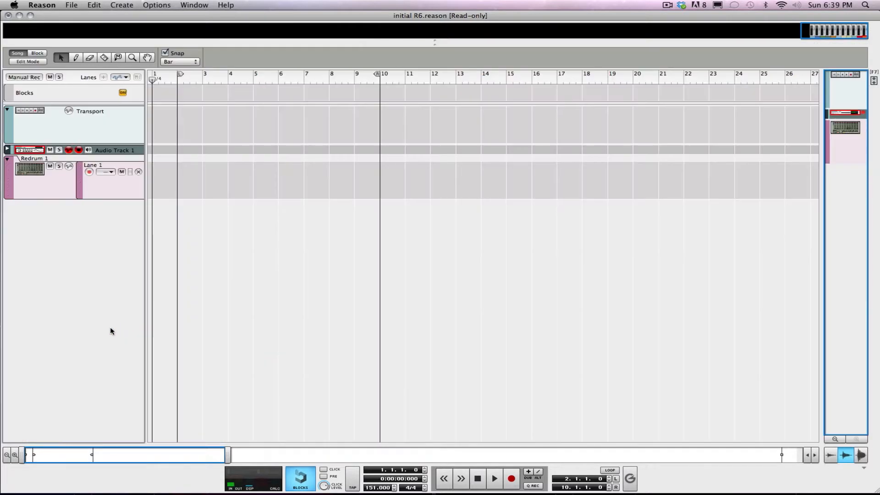
key("F6")
left_click(38, 216)
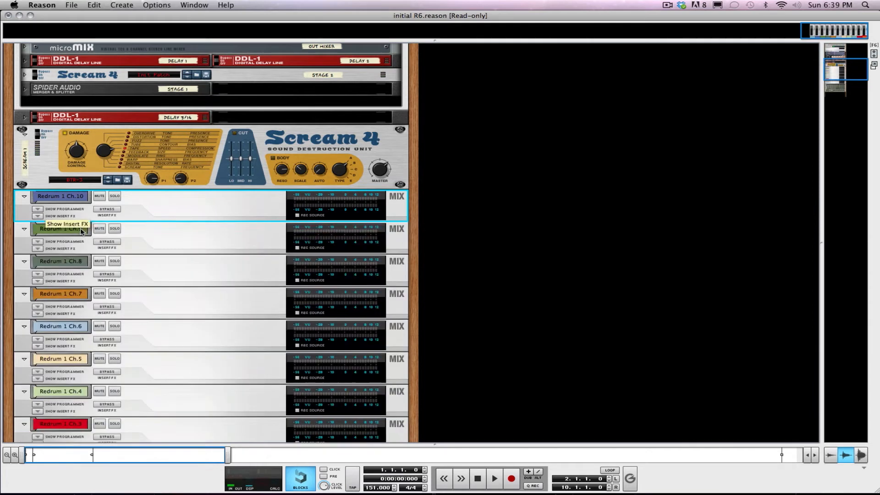
scroll(151, 242, "down", 5)
left_click(76, 415)
scroll(76, 415, "down", 3)
scroll(84, 384, "down", 2)
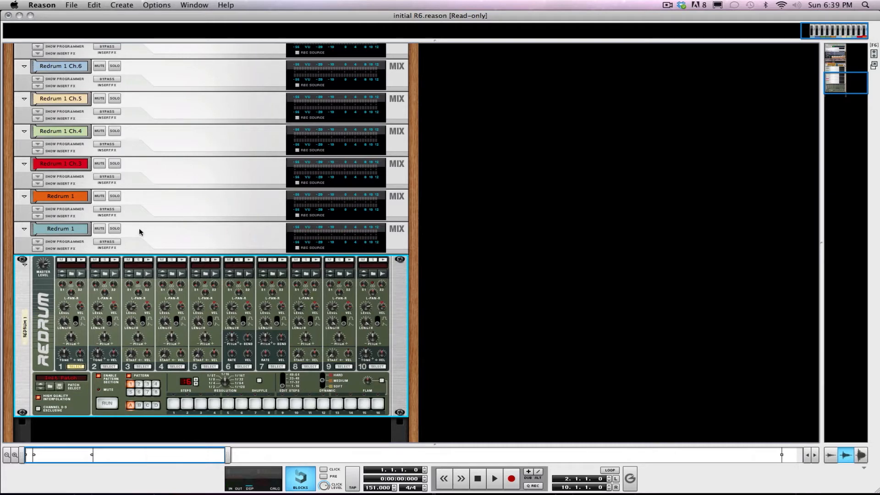
- Show the insert effects of the Redrum 1 channel directly above the Redrum and inspect its compressor, reverb, unison, delay and maximizer
left_click(95, 248)
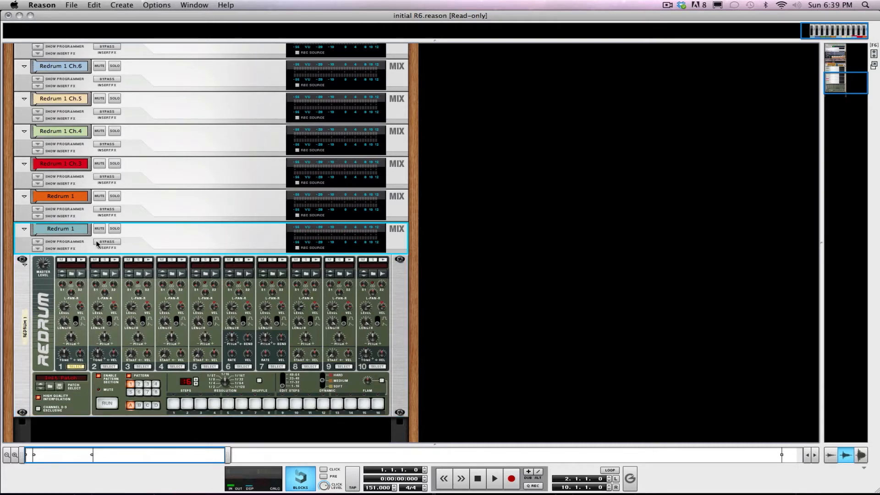
left_click(37, 249)
left_click(84, 280)
left_click(138, 314)
left_click(152, 339)
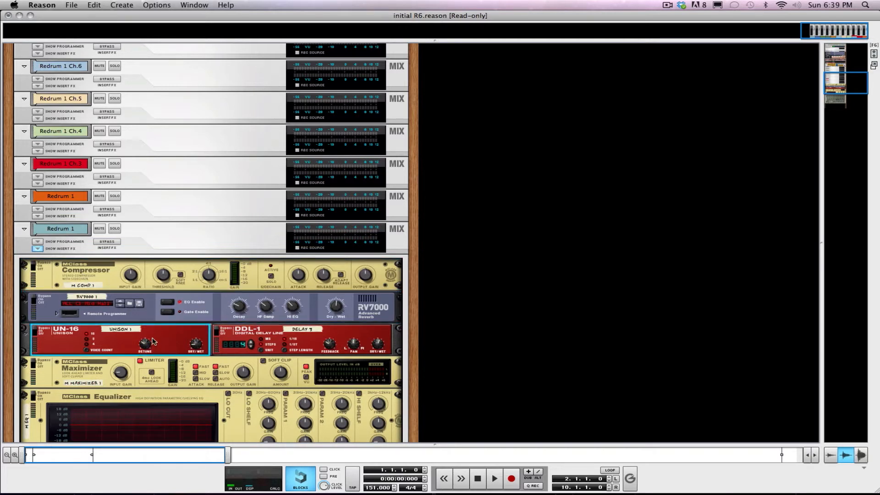
left_click(270, 333)
left_click(97, 374)
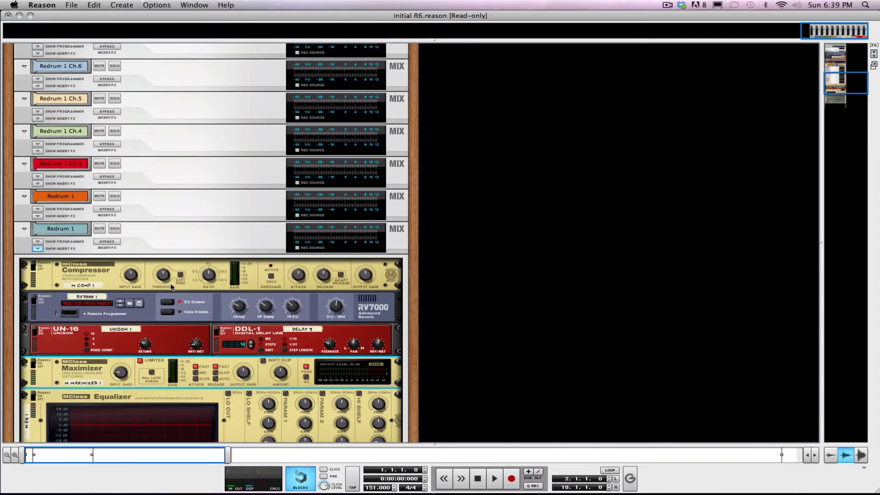
- Enable the Param 1 band of the channel's MClass Equalizer and raise its gain
scroll(97, 374, "down", 3)
left_click(286, 351)
mouse_move(310, 385)
left_mouse_down()
mouse_move(305, 362)
mouse_move(306, 372)
left_mouse_up()
scroll(448, 322, "down", 5)
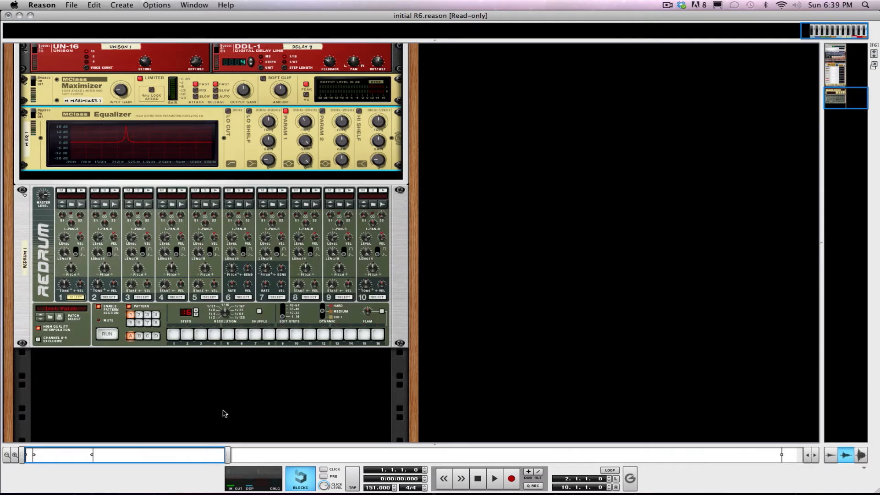
- Create a new empty song
left_click(511, 480)
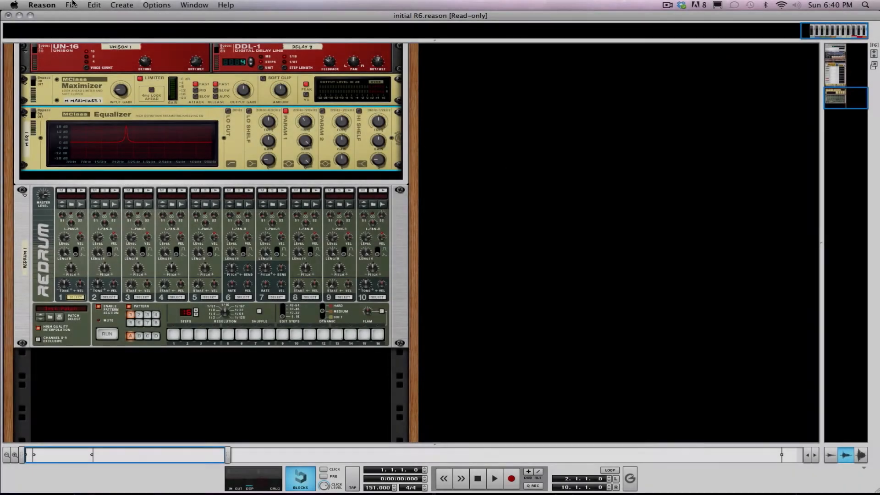
left_click(71, 5)
left_click(79, 16)
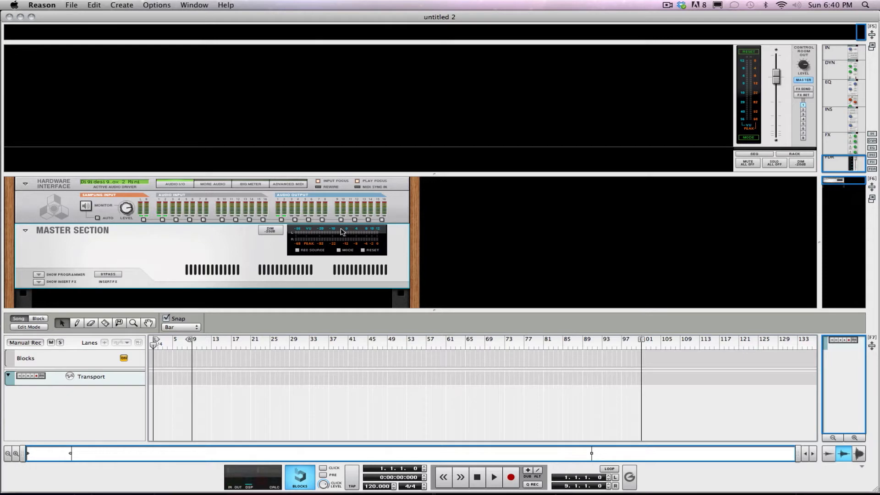
- Inspect the empty song's rack and its mixer master section, and open the first FX return for editing
key("F6")
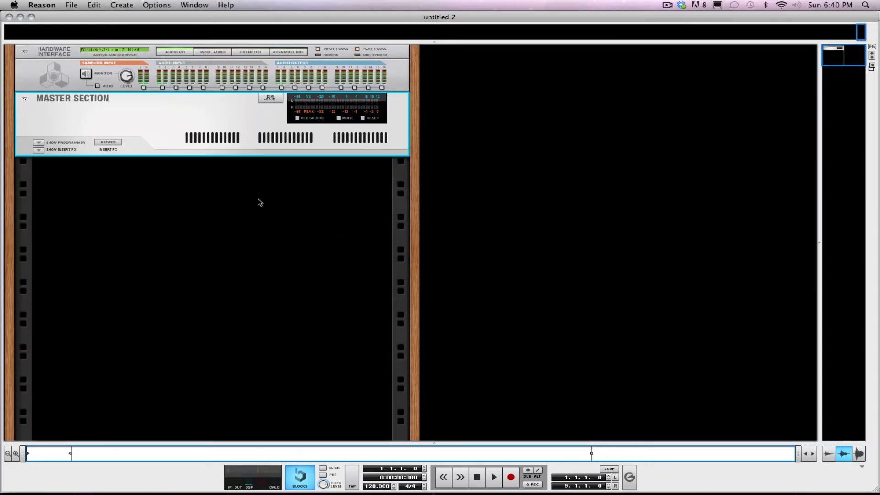
key("F6")
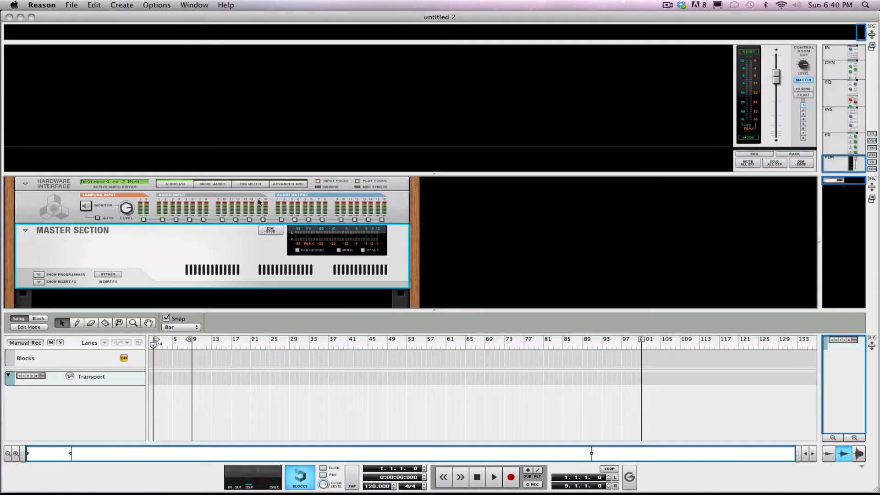
key("F5")
left_click(759, 184)
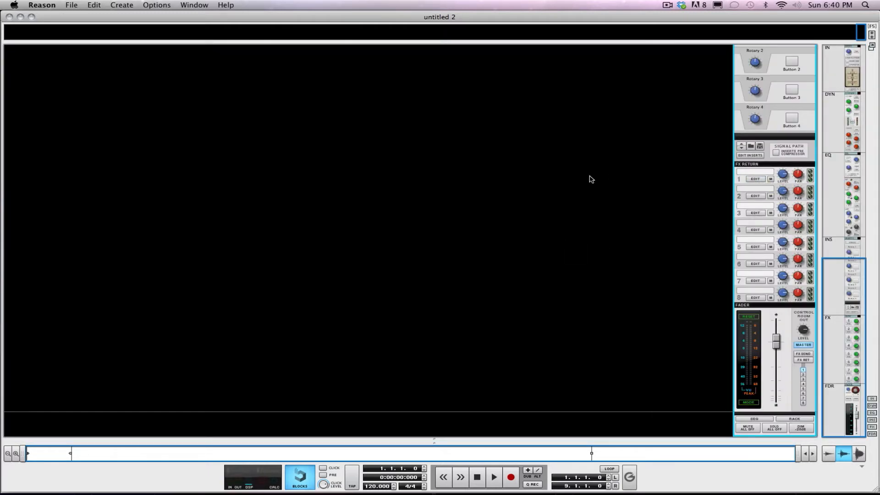
scroll(728, 245, "up", 5)
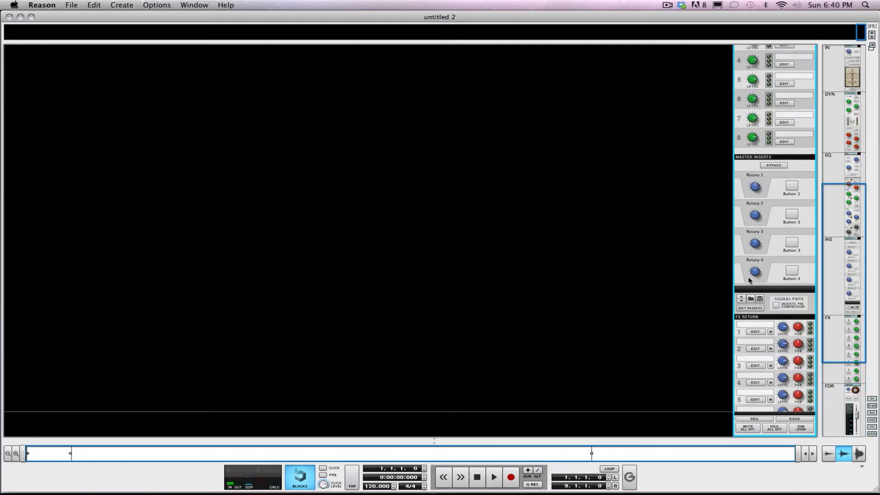
left_click(760, 330)
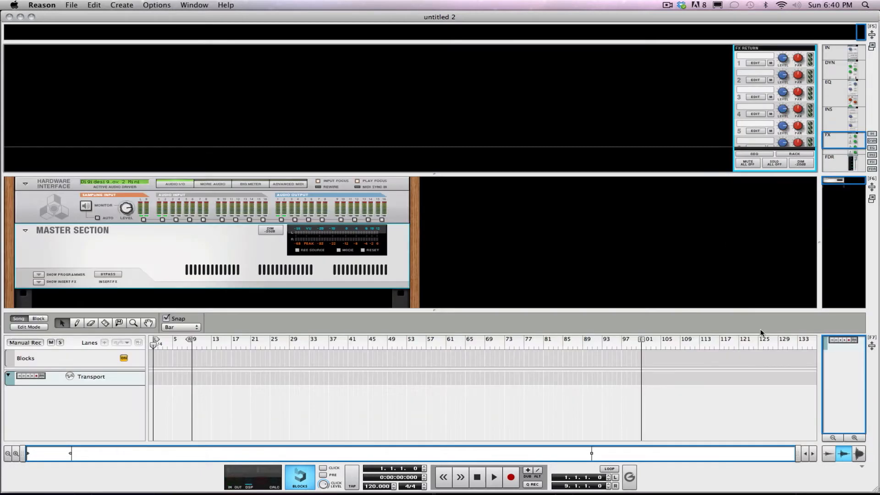
- Add an RE-2A Leveling Amplifier below the Master Section as a send effect and show the sequencer on its own
scroll(252, 230, "down", 3)
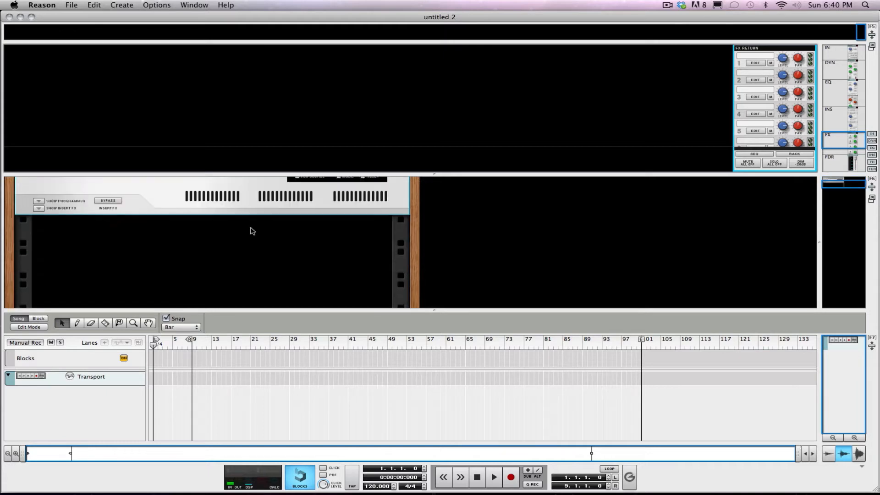
right_click(252, 229)
mouse_move(275, 292)
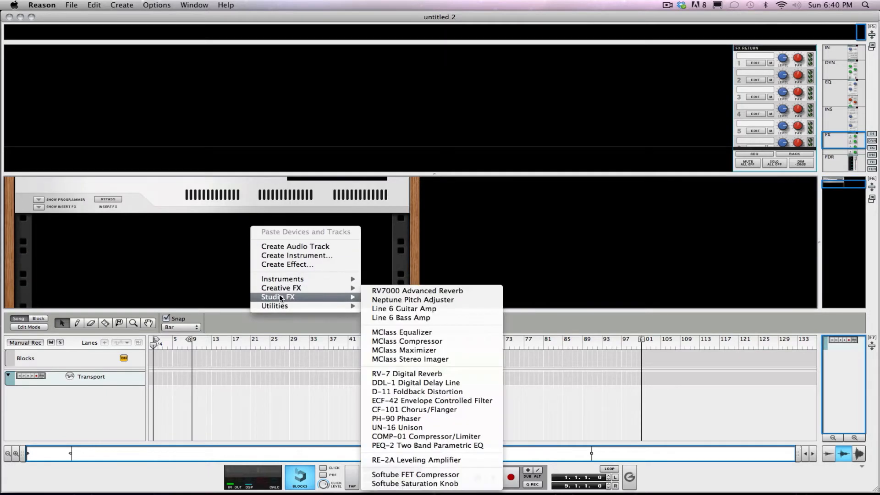
left_click(428, 463)
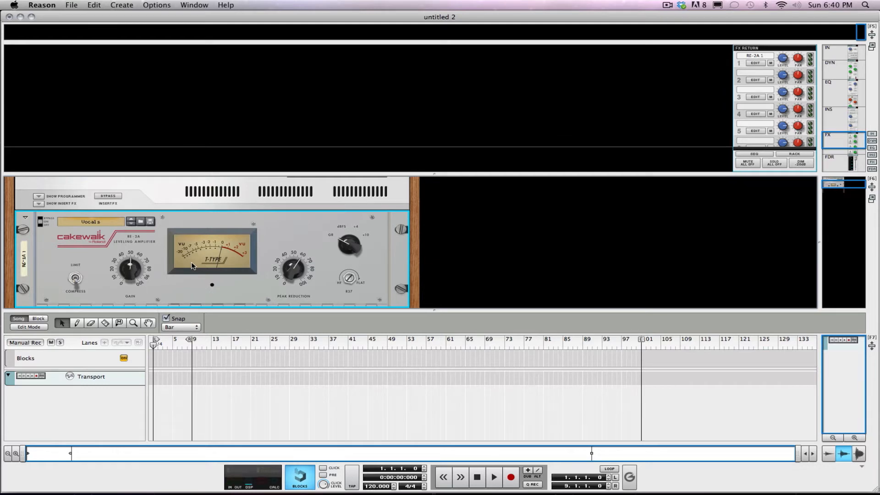
key("F7")
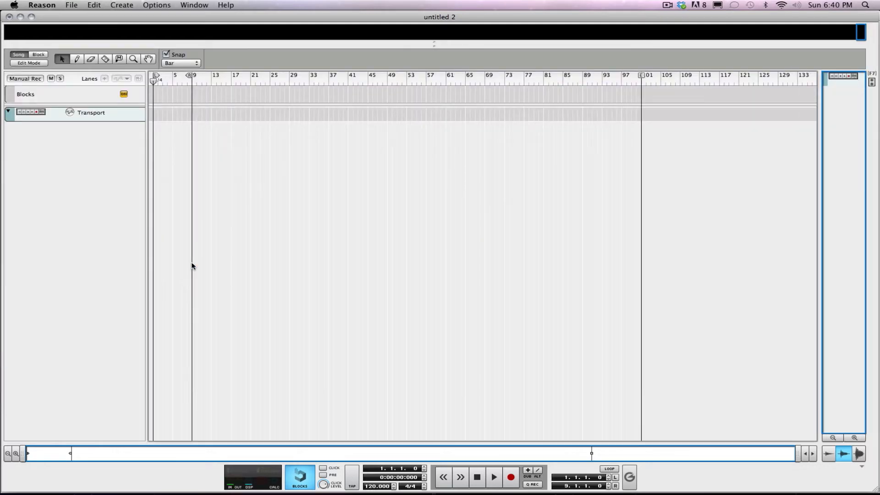
- Check the master section's FX sends and add a Scream 4 Distortion below the RE-2A as the second send effect
key("F5")
scroll(832, 209, "up", 5)
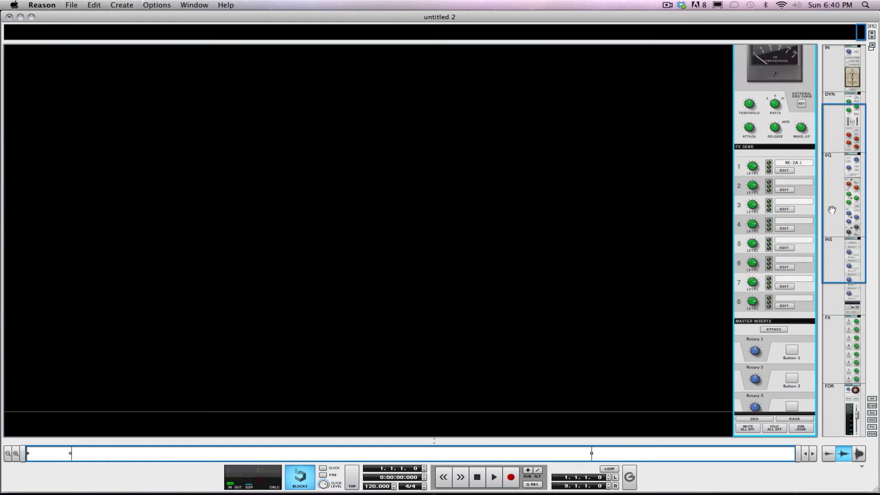
left_click(785, 171)
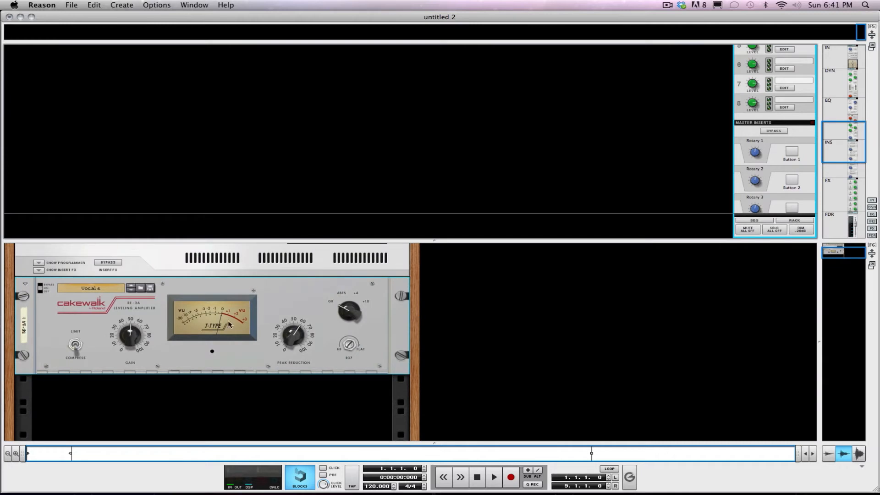
mouse_move(187, 459)
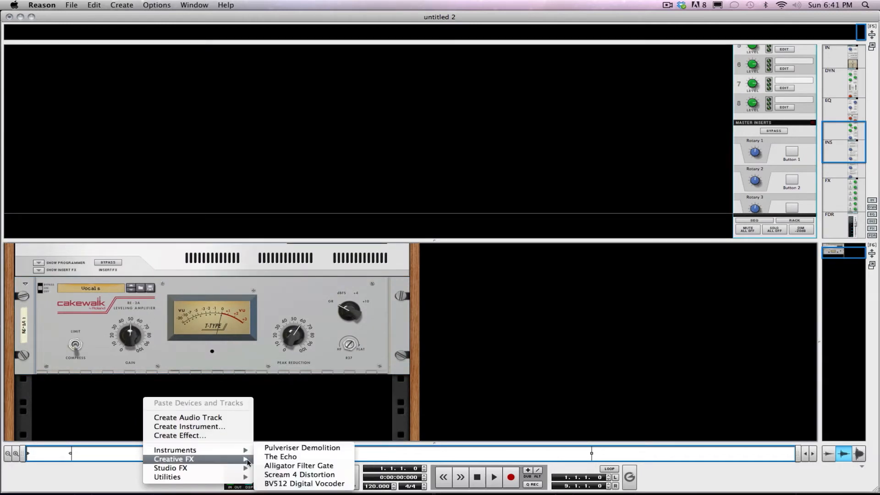
left_click(315, 477)
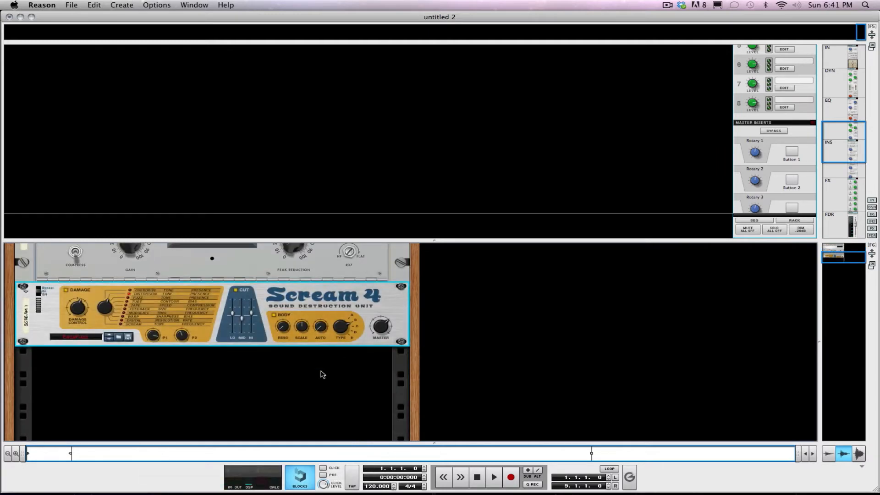
- Add an RV7000 Advanced Reverb and an MClass Maximizer below the Scream 4 as further send effects
right_click(248, 369)
mouse_move(277, 438)
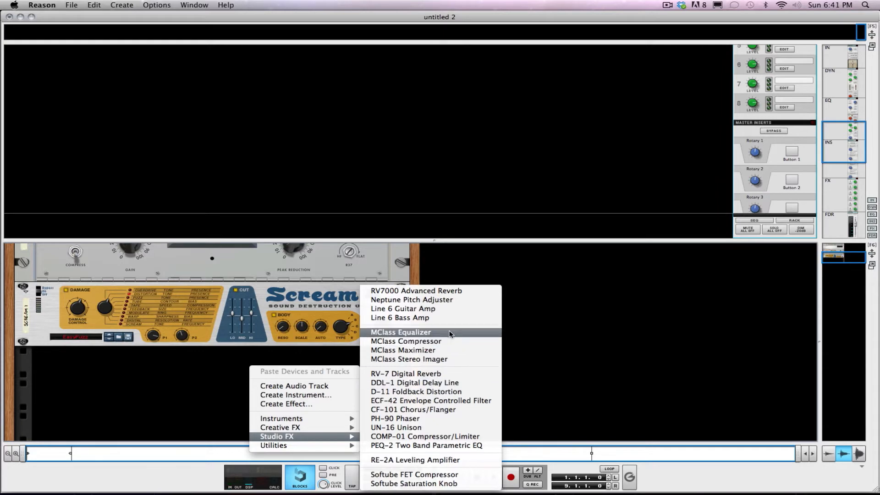
left_click(441, 292)
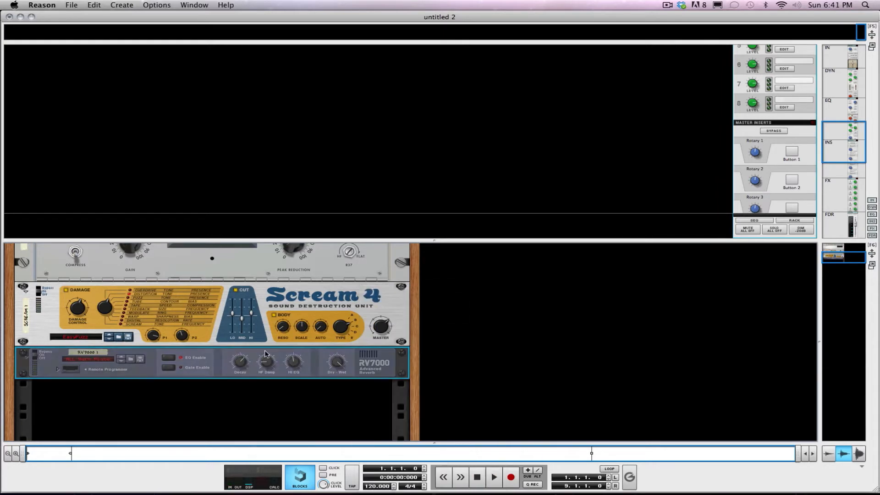
right_click(191, 393)
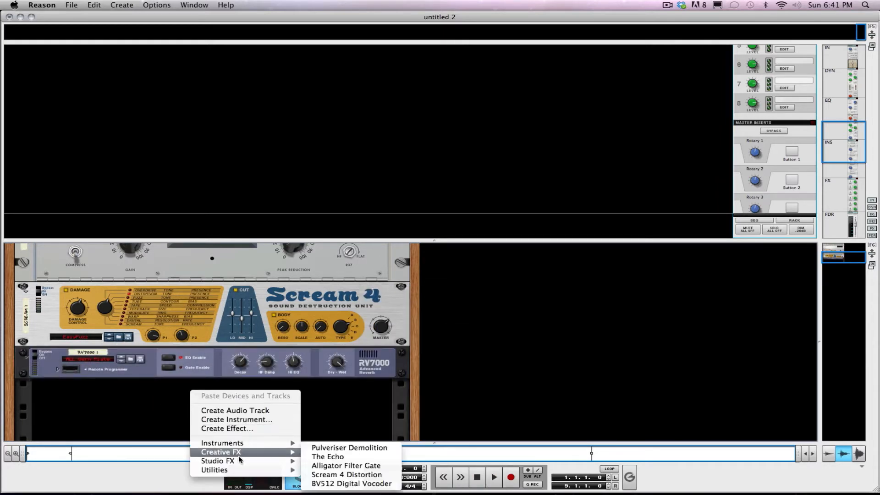
mouse_move(238, 458)
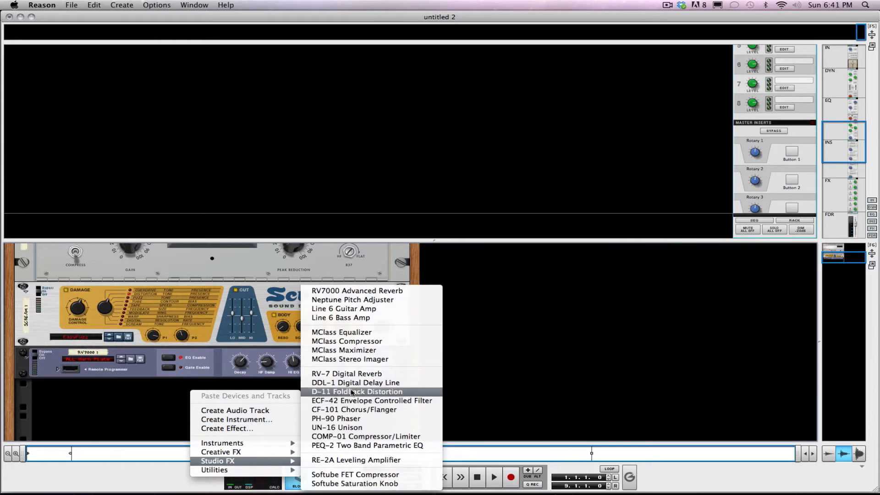
left_click(365, 353)
- Add a Softube FET Compressor below the MClass Maximizer and check the master section's FX send list
right_click(261, 416)
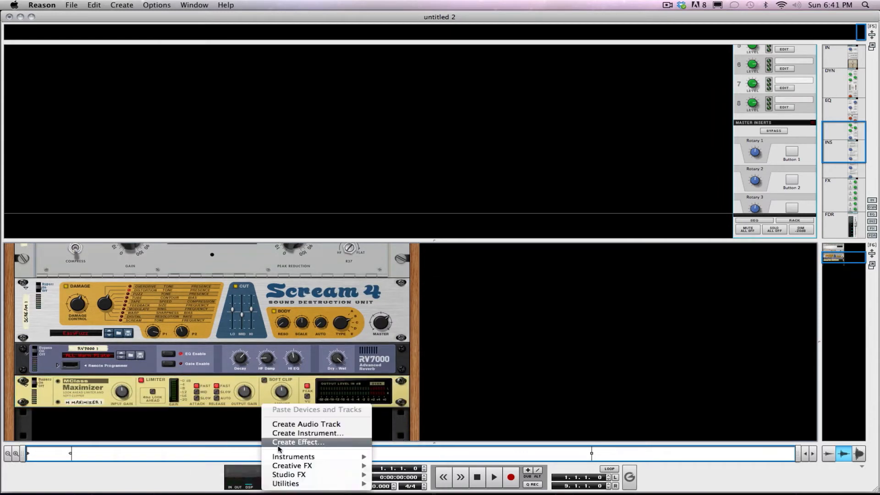
mouse_move(283, 464)
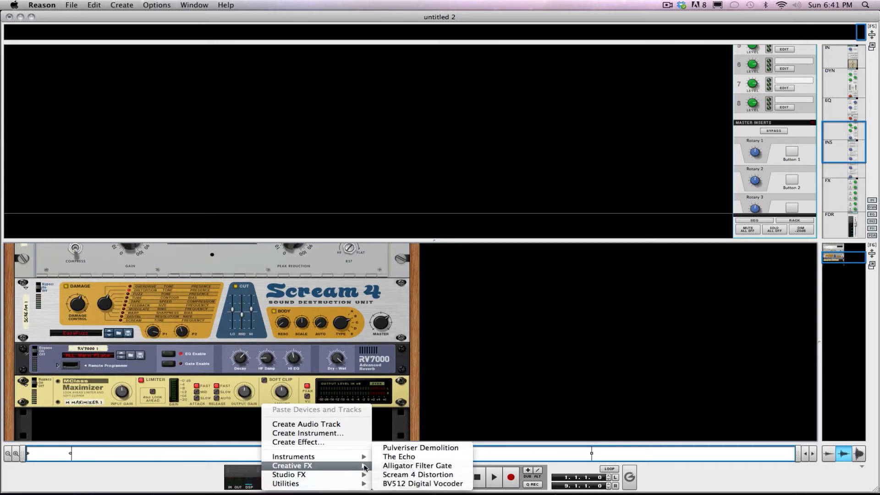
mouse_move(355, 475)
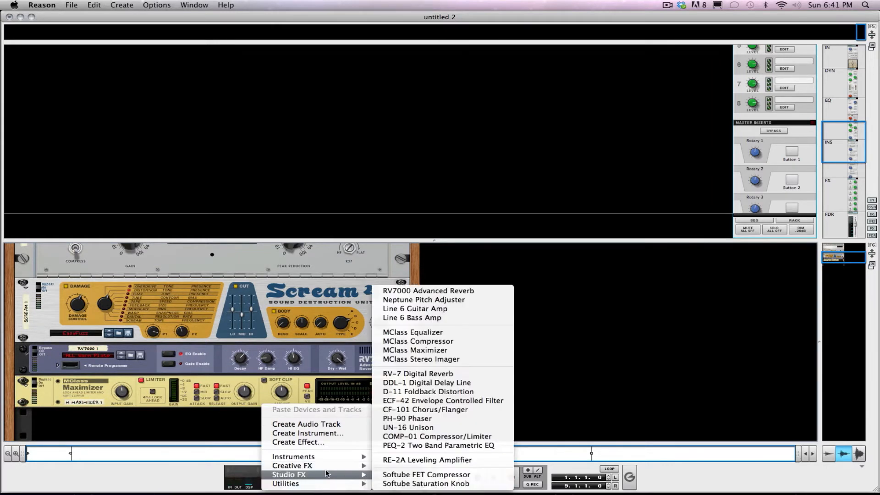
left_click(470, 477)
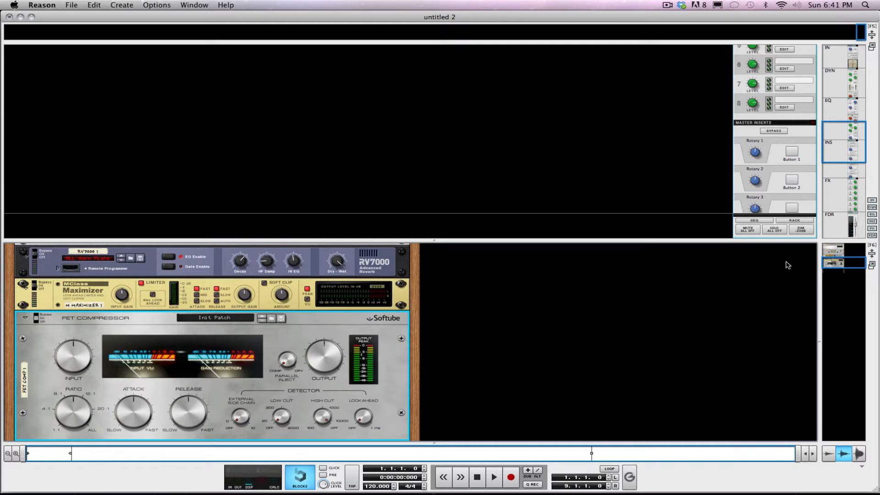
scroll(754, 170, "up", 5)
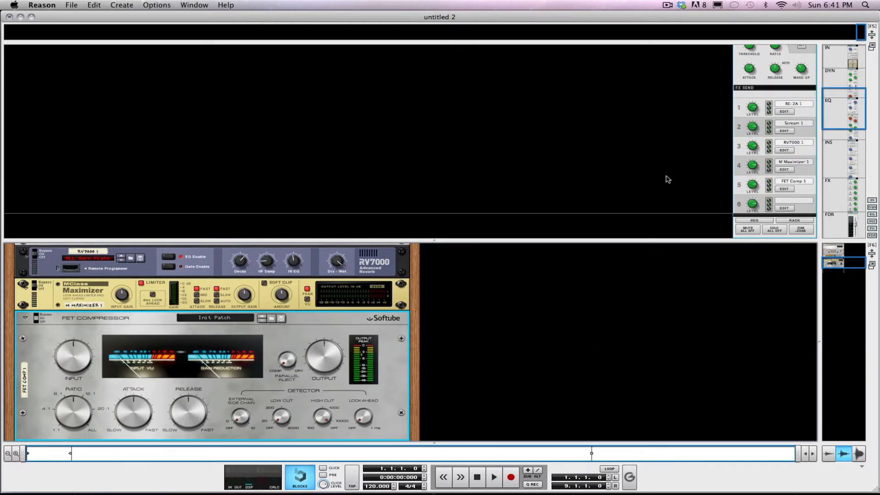
- Show the rack on its own and fold all five send effects, from the RE-2A down to the FET Compressor
key("F5")
key("F6")
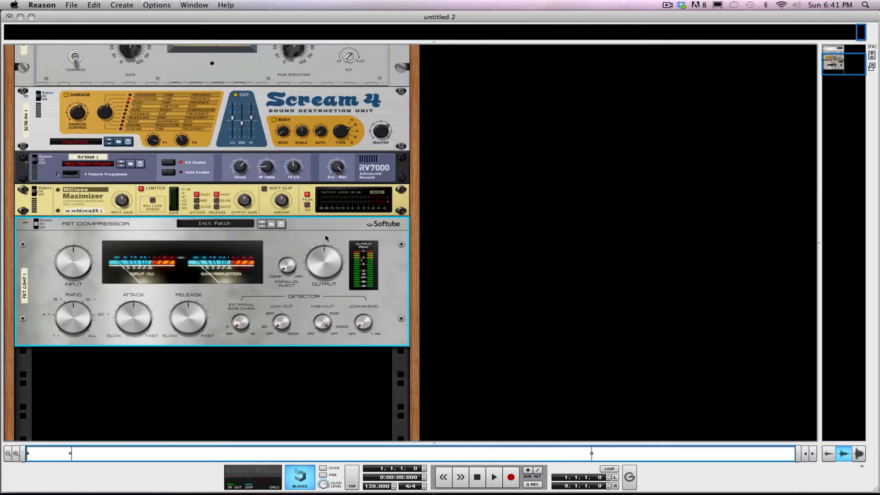
scroll(316, 238, "up", 3)
scroll(156, 97, "up", 2)
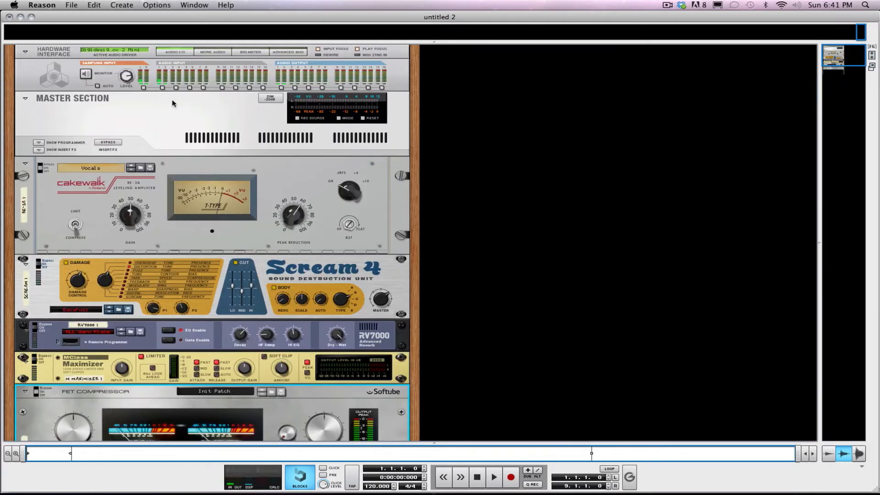
left_click(25, 163)
left_click(24, 181)
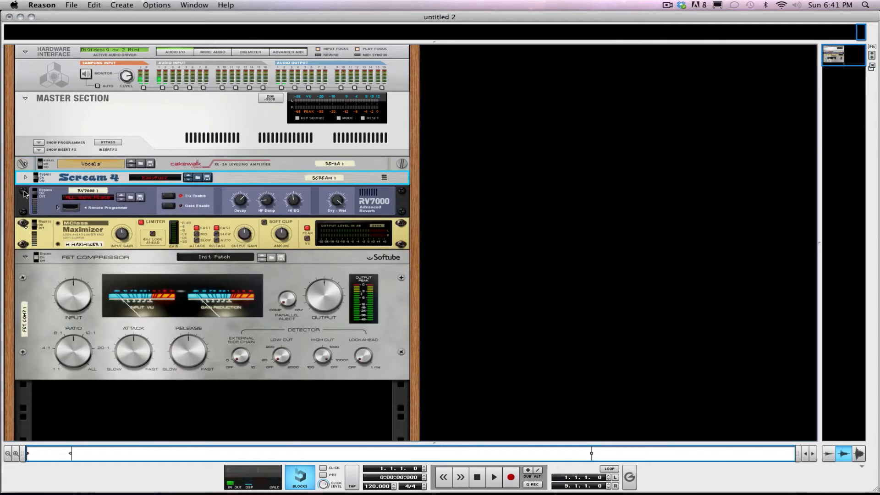
left_click(28, 197)
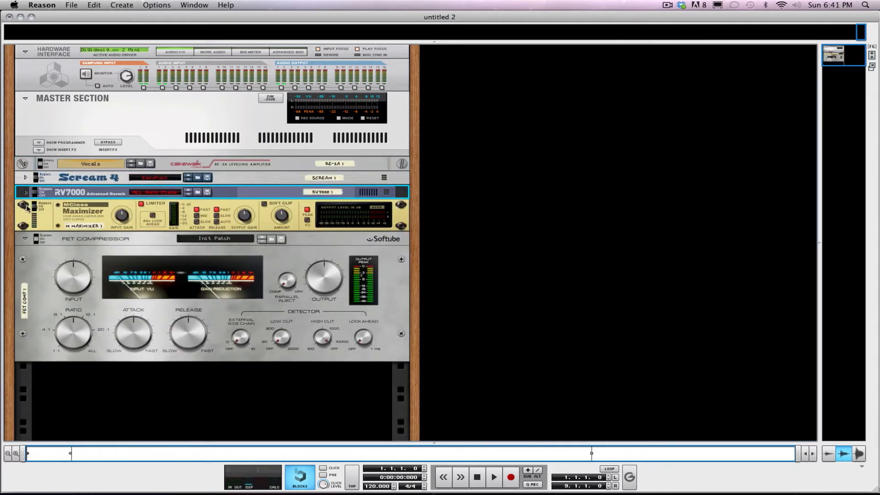
left_click(25, 206)
left_click(25, 220)
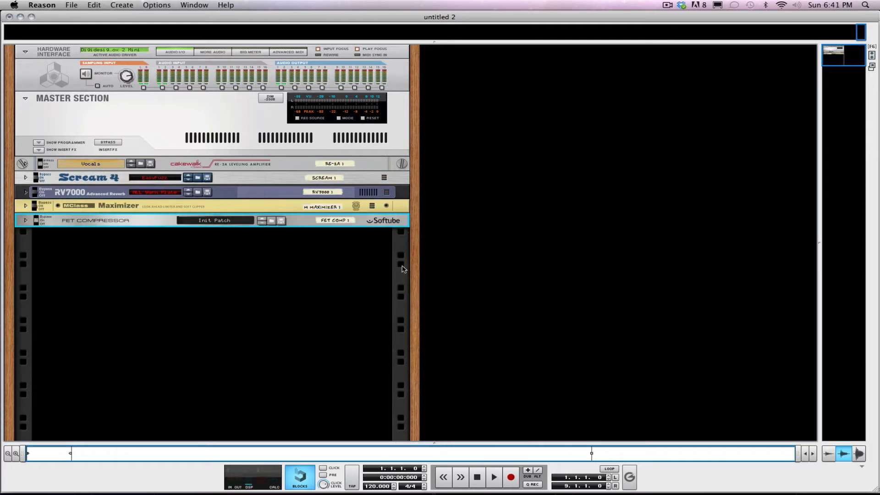
- Create a Mix Channel below the folded send effects and look at its rear connections
right_click(252, 250)
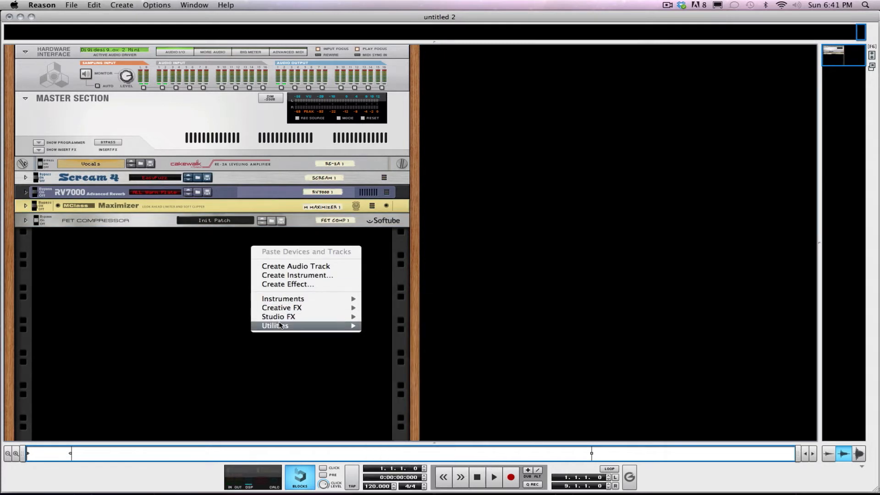
mouse_move(281, 325)
left_click(434, 402)
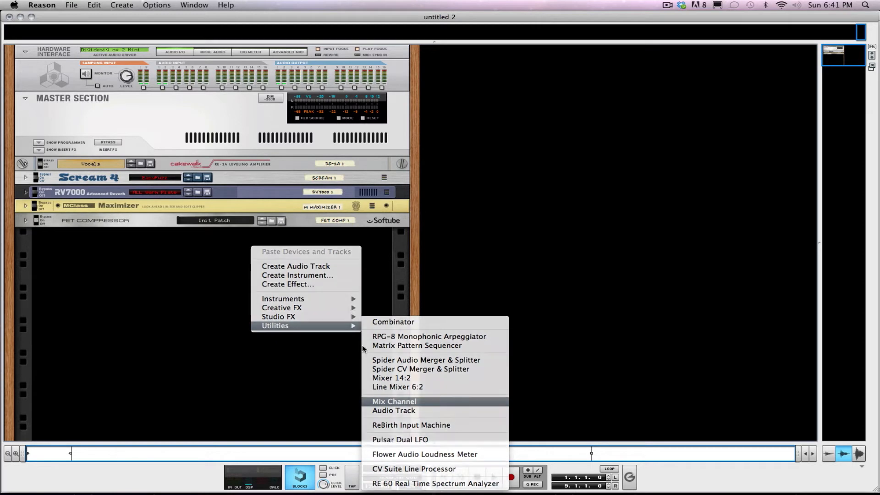
key("Tab")
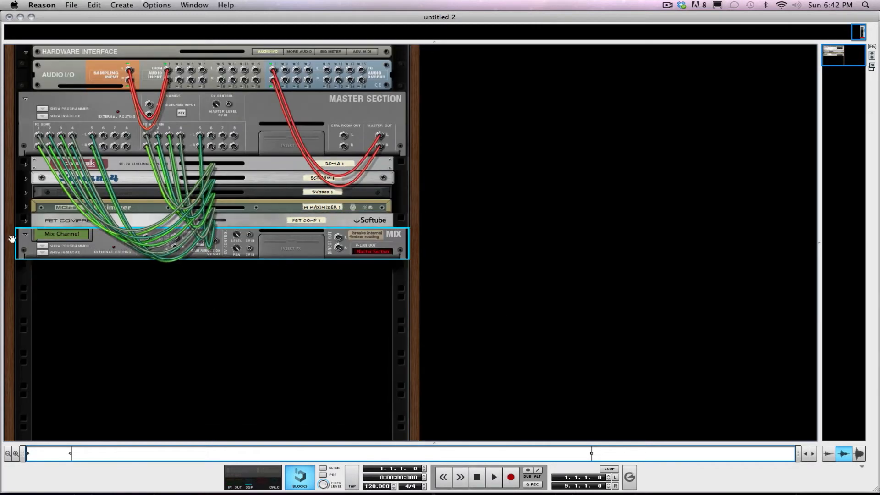
key("Tab")
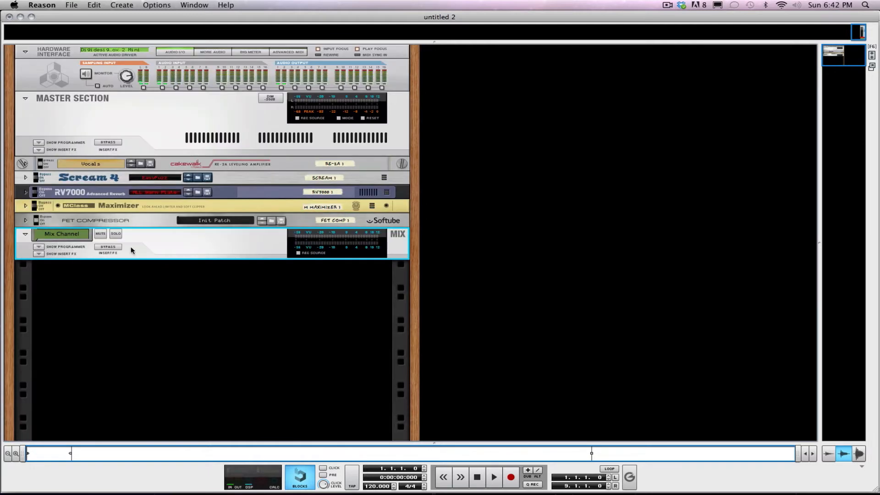
- Duplicate the Mix Channel repeatedly until the rack holds nine Mix Channels
key("super+d")
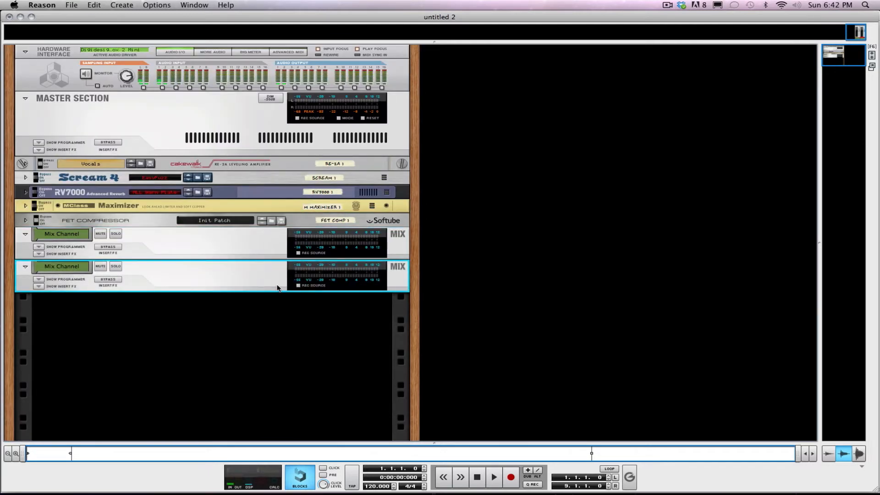
key("super+d")
key("super+d")
key("super+d")
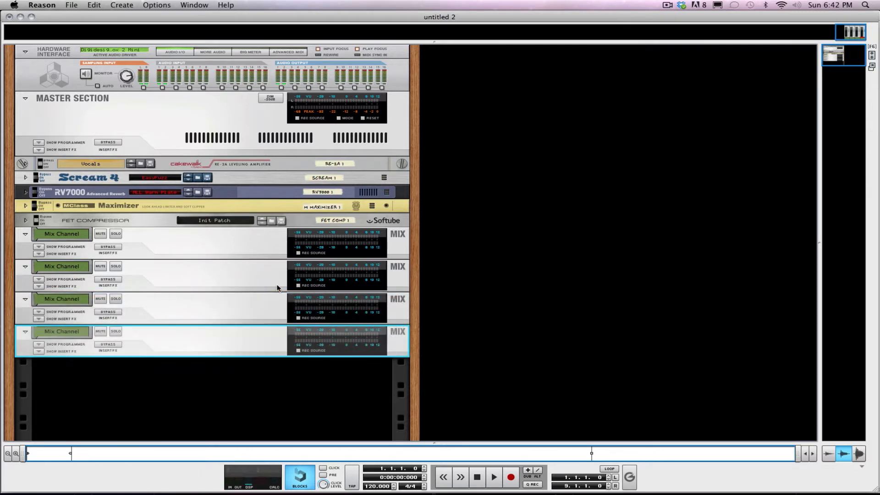
scroll(276, 288, "down", 2)
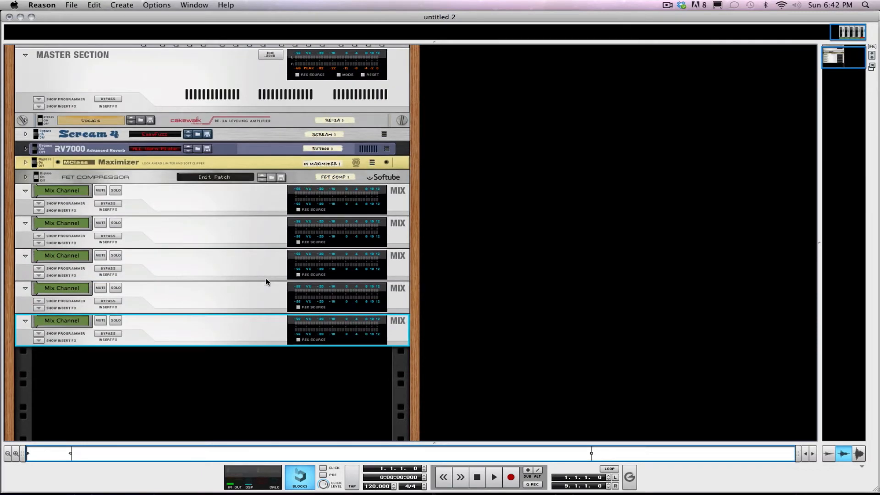
key("super+d")
key("super+d")
key("super+d")
key("super+d")
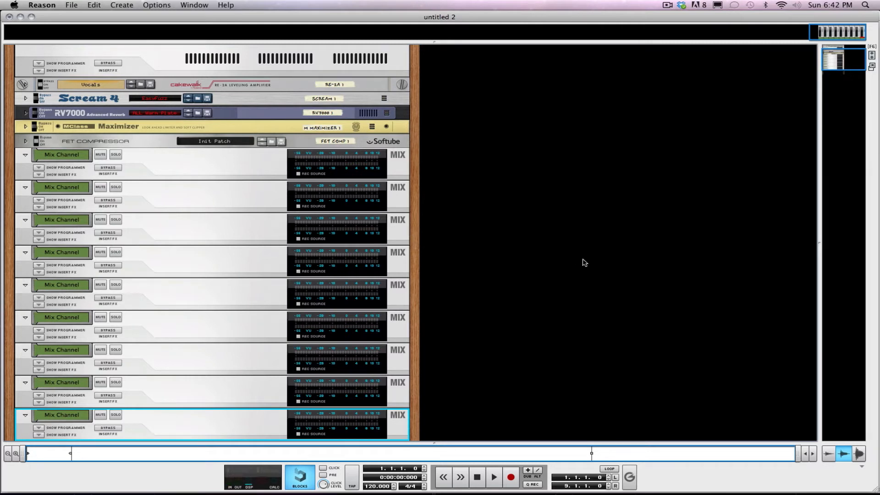
- Count the Mix Channels in the rack and duplicate the last one to make ten
scroll(255, 293, "down", 5)
left_click(222, 292)
left_click(226, 268)
left_click(221, 227)
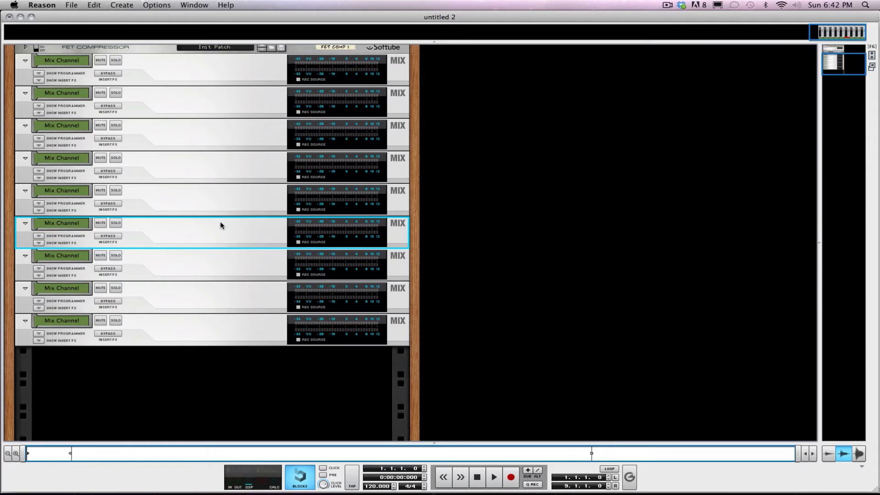
left_click(219, 189)
left_click(220, 73)
left_click(198, 110)
left_click(198, 137)
left_click(201, 165)
left_click(215, 207)
left_click(214, 236)
left_click(224, 271)
left_click(232, 302)
left_click(232, 325)
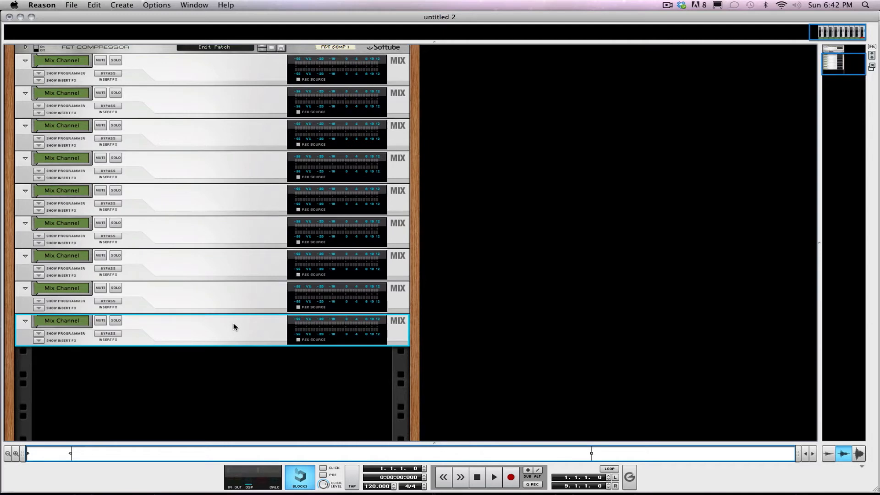
key("super+d")
- Turn the rack to its rear side and add a Redrum Drum Computer below the last Mix Channel
key("Tab")
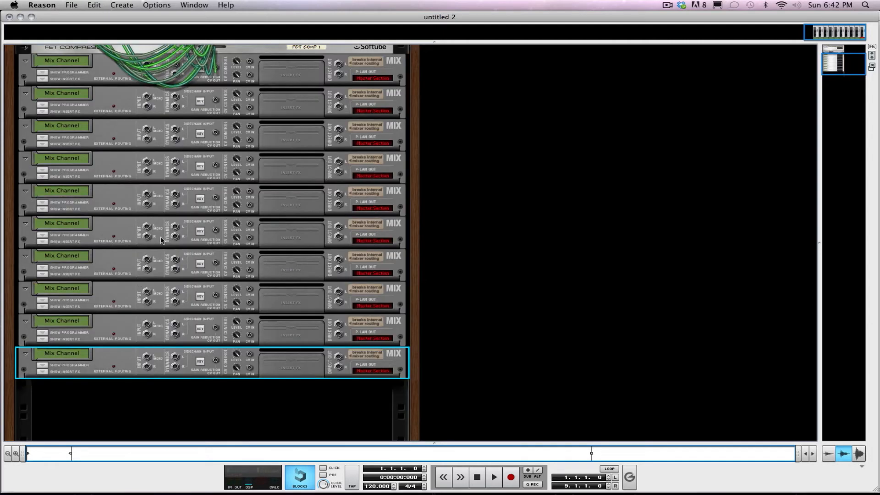
scroll(237, 366, "down", 1)
right_click(235, 368)
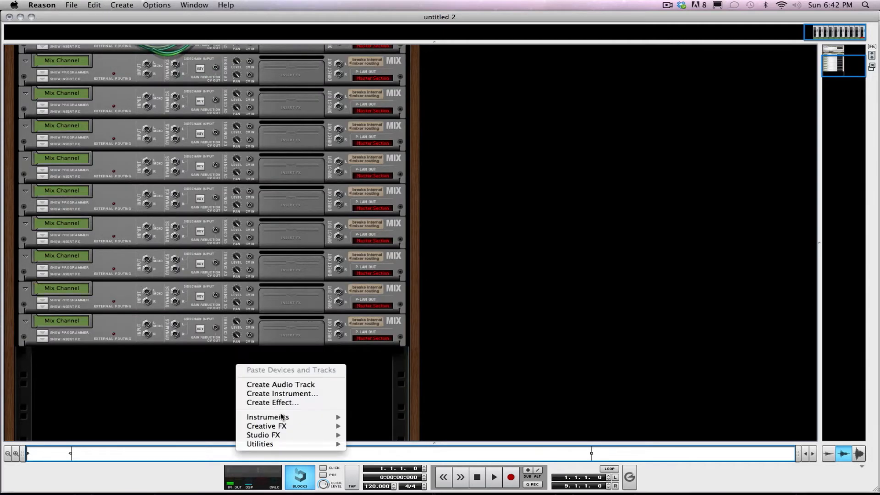
mouse_move(293, 418)
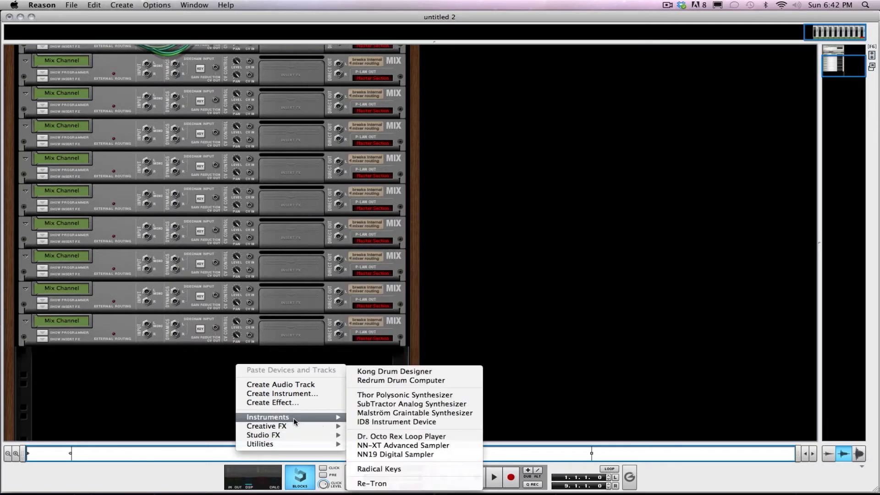
left_click(419, 380)
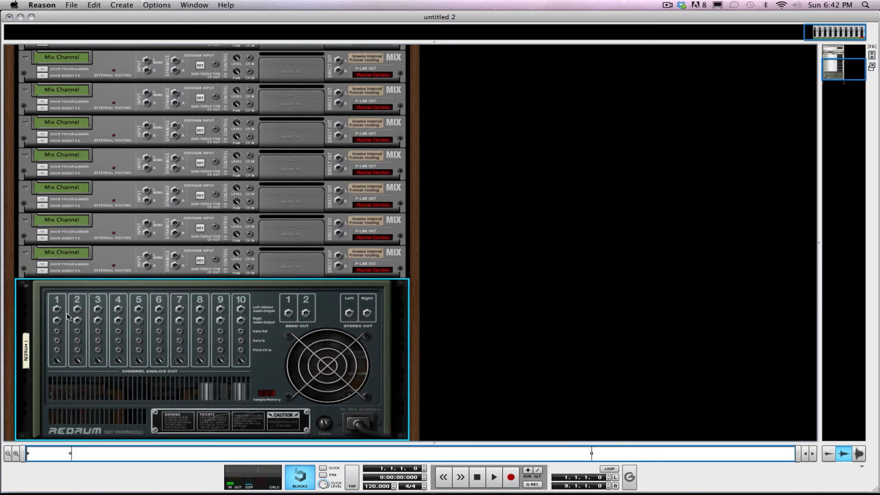
- Cable Redrum's drum outputs 1 to 5 to the five lowest Mix Channels' inputs, starting with output 1 on the channel directly above Redrum
left_click_drag(57, 311, 146, 257)
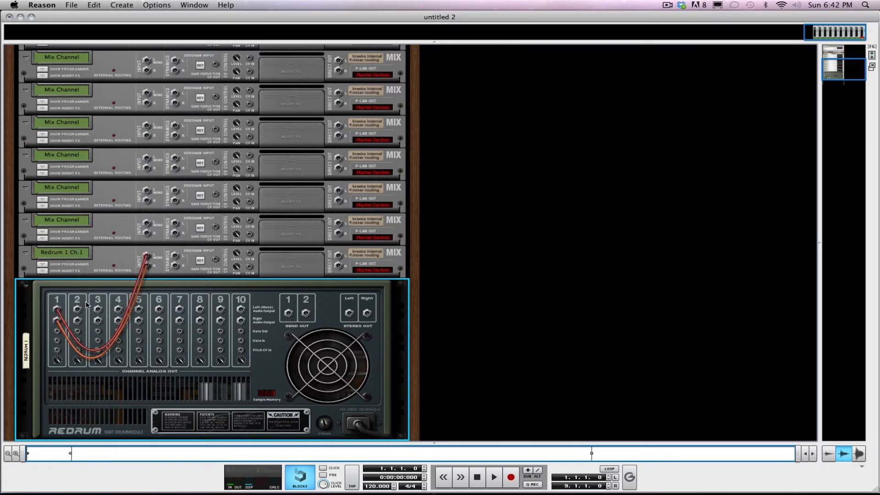
left_click_drag(77, 309, 149, 223)
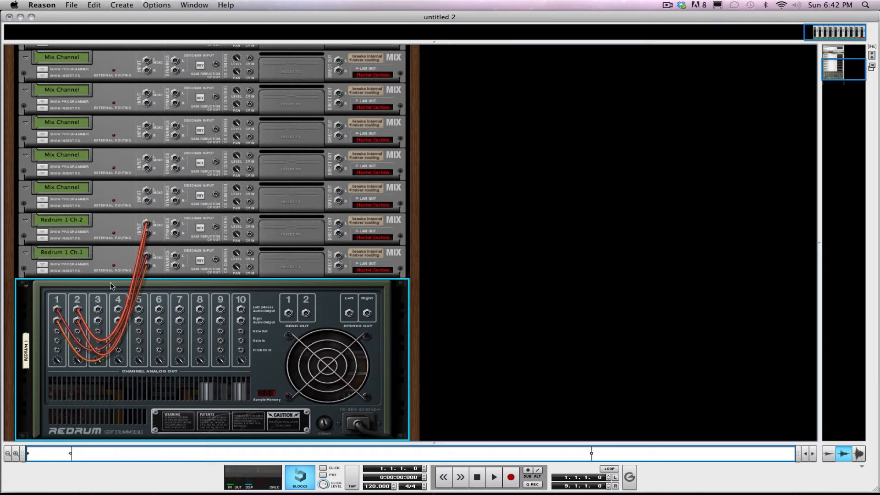
left_click_drag(98, 310, 146, 190)
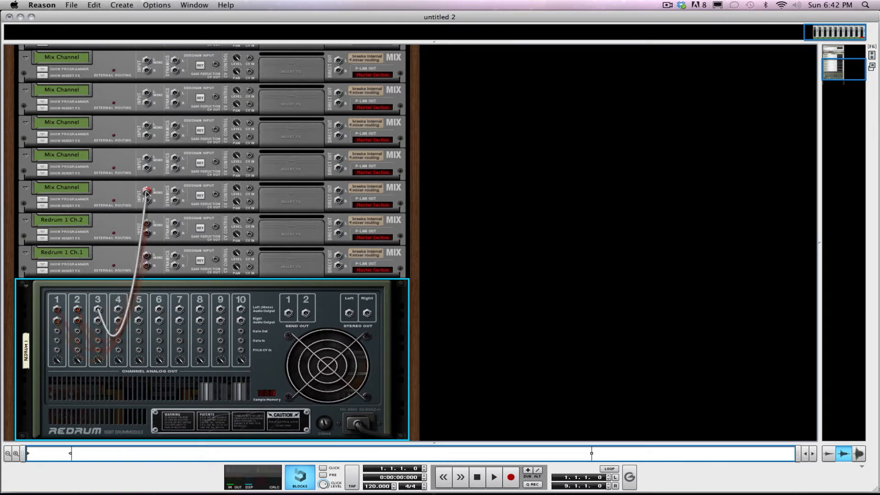
left_click_drag(118, 310, 146, 158)
left_click_drag(139, 309, 146, 126)
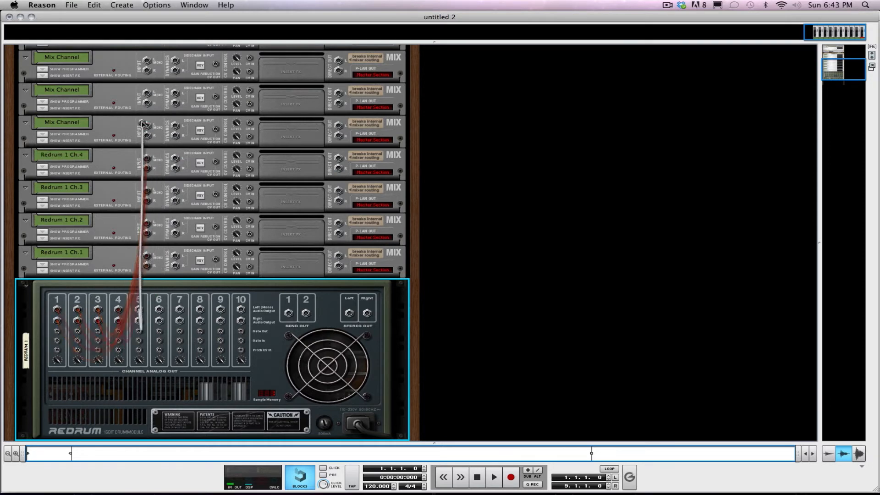
- Cable Redrum's drum outputs 6 to 10 to the inputs of the remaining Mix Channels, continuing upward in order
left_click_drag(164, 311, 146, 93)
left_click_drag(177, 312, 147, 82)
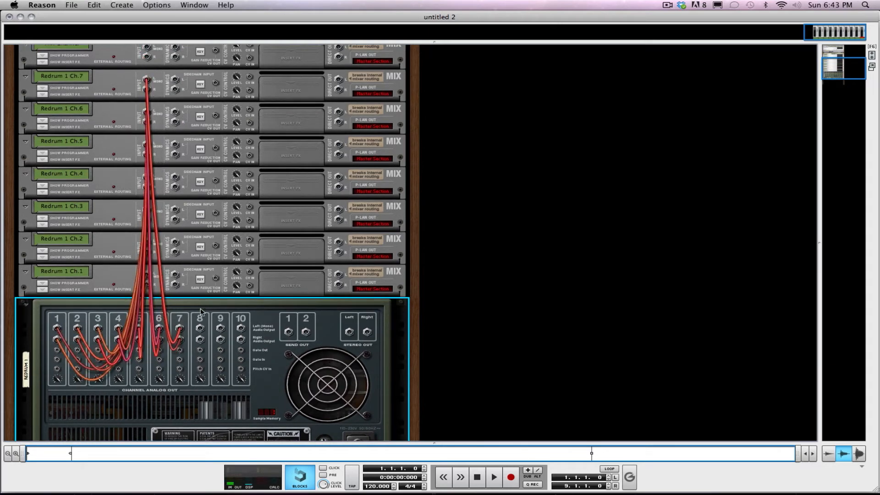
left_click_drag(199, 329, 146, 94)
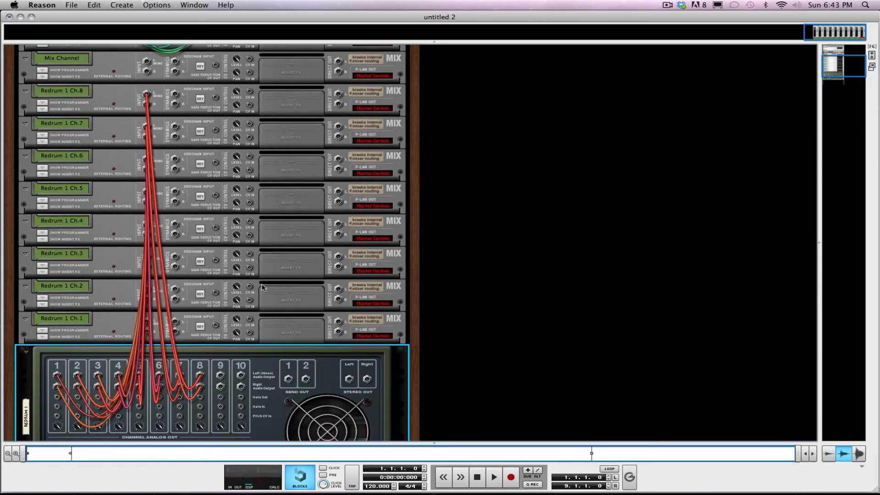
left_click_drag(220, 376, 147, 109)
left_click_drag(240, 422, 147, 83)
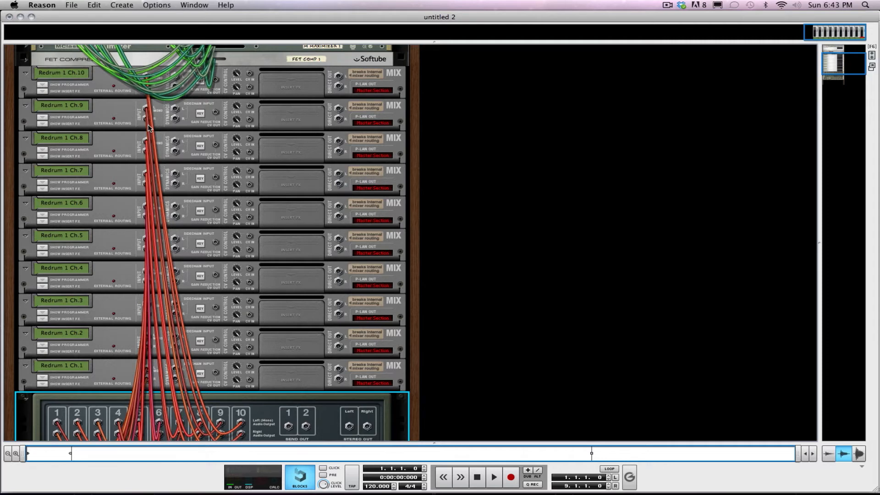
- Turn the rack to its front side and reset the Redrum device to clear its loaded drum patch
key("Tab")
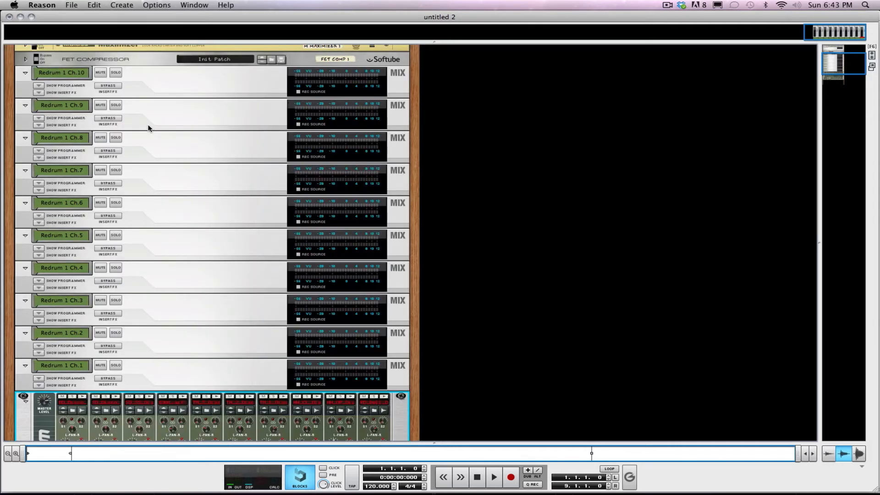
scroll(148, 127, "down", 5)
right_click(187, 300)
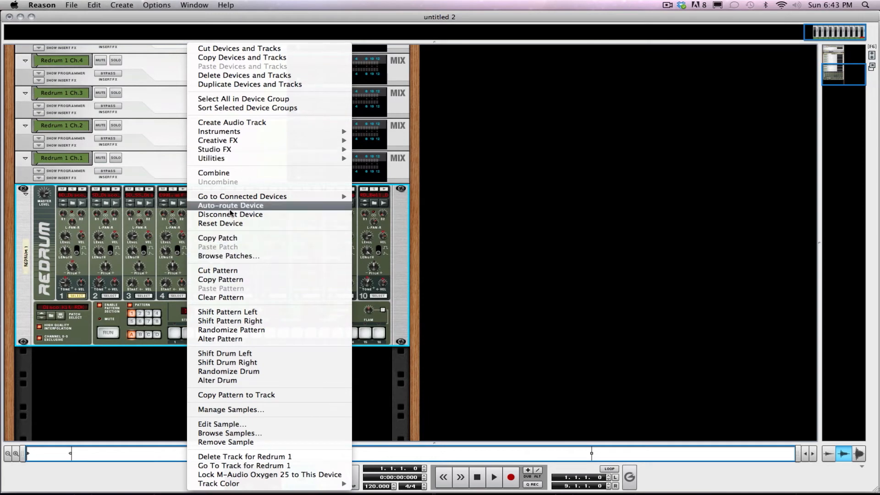
left_click(255, 227)
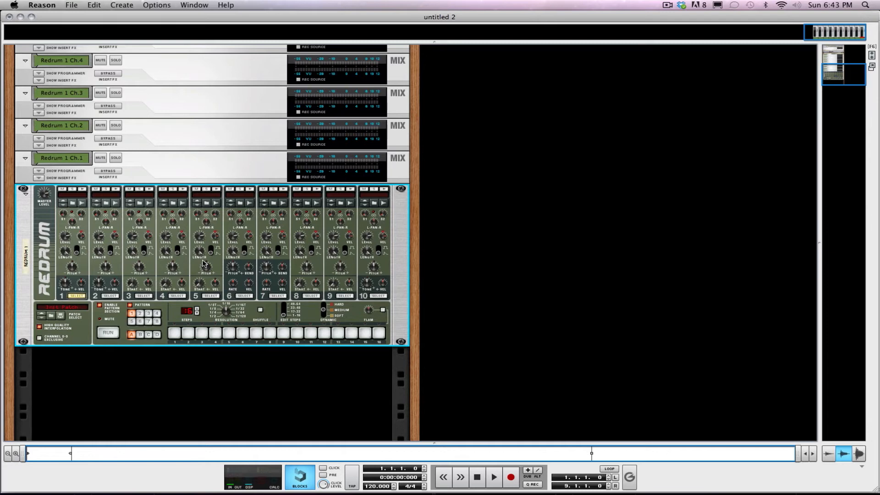
- Rename the Mix Channel directly above Redrum as "ReDrum 1"
scroll(204, 264, "up", 3)
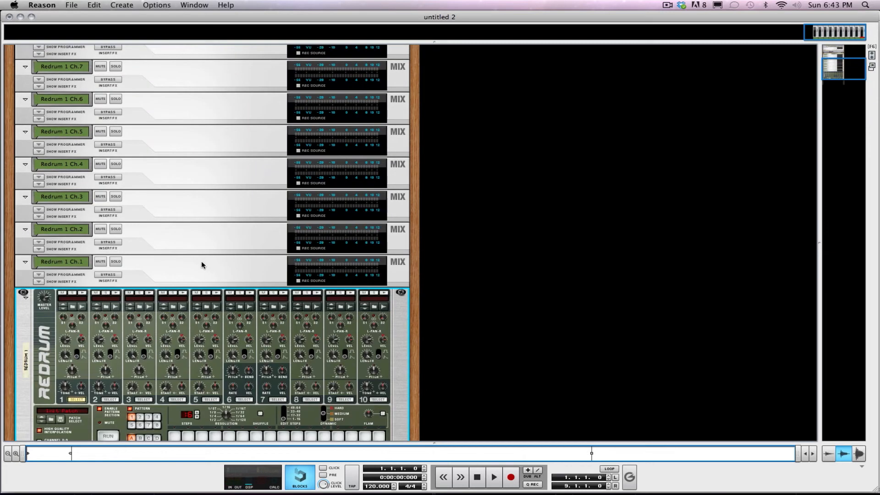
double_click(74, 264)
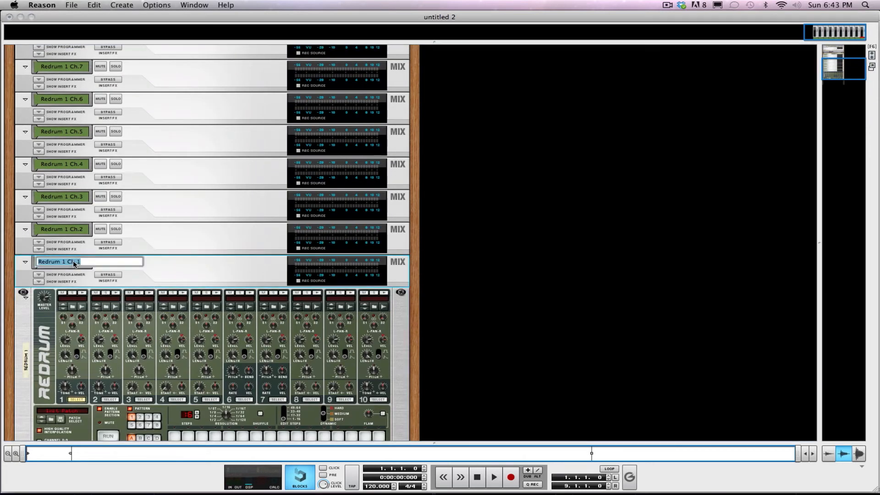
type("ReDrum 1")
key("Return")
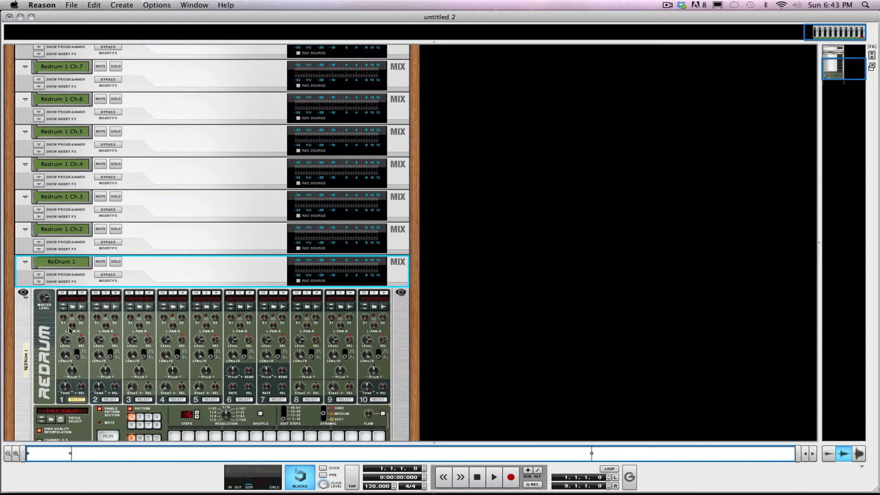
- Show the insert effects area of the ReDrum 1 Mix Channel and add an RE-2A Leveling Amplifier to it
left_click(39, 283)
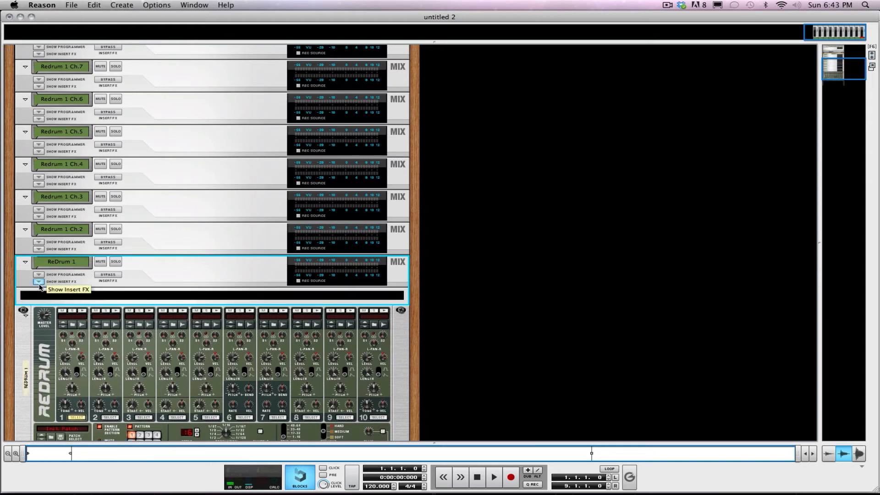
right_click(106, 296)
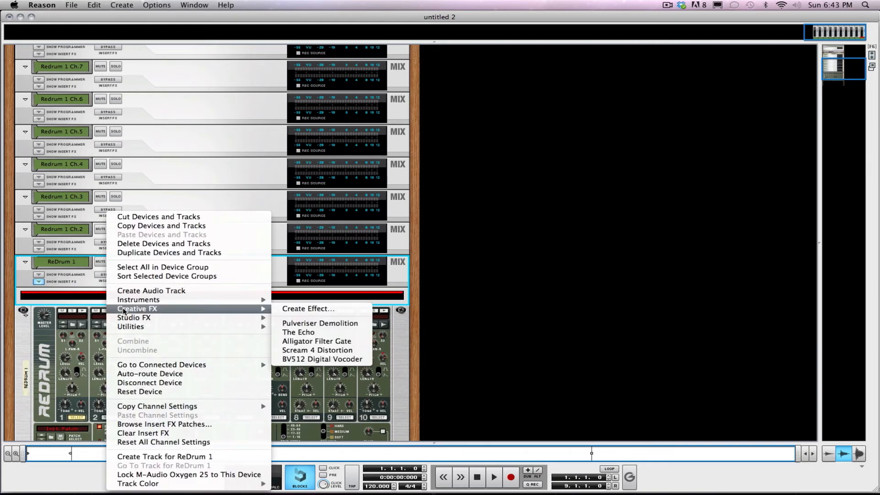
mouse_move(125, 316)
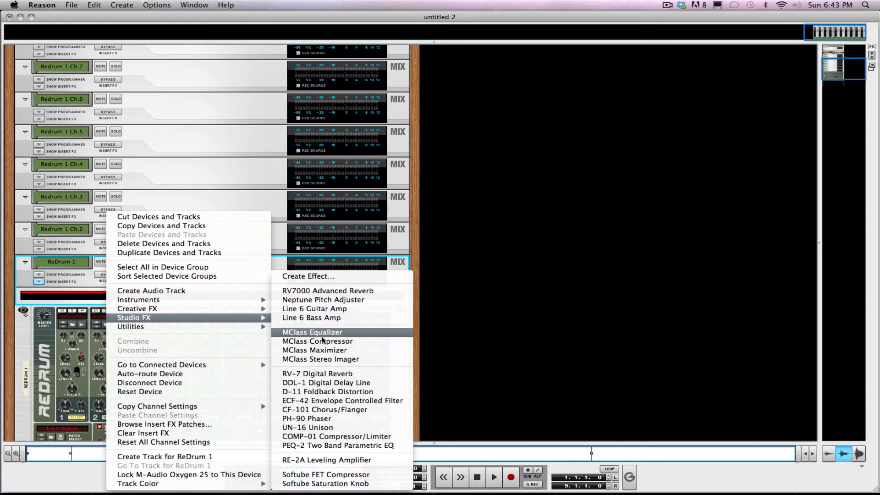
left_click(342, 461)
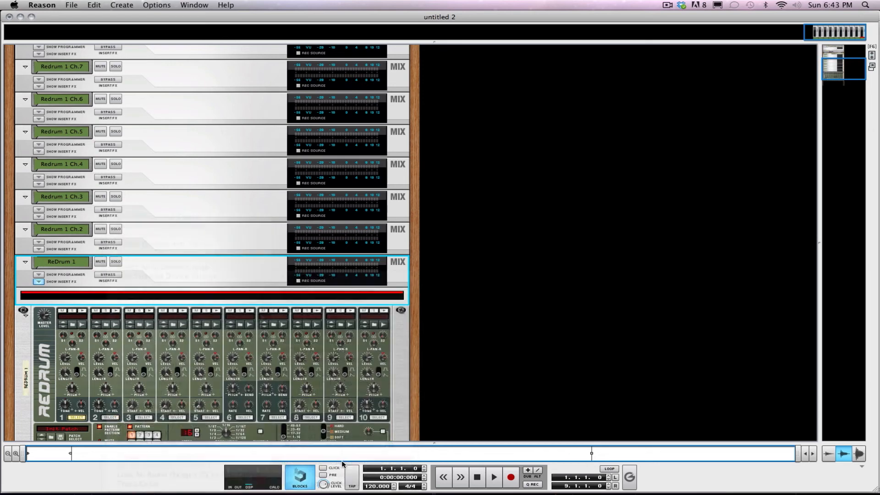
scroll(198, 377, "down", 3)
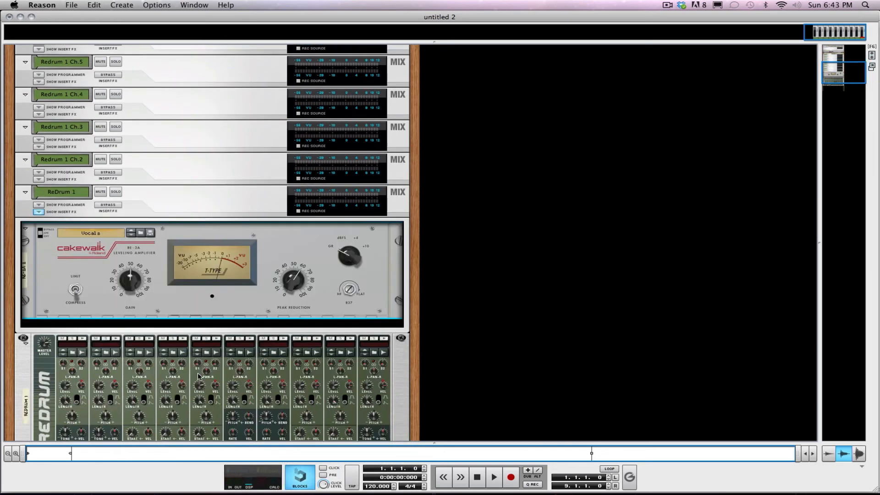
- Add an MClass Equalizer and an RV7000 Advanced Reverb below the RE-2A in ReDrum 1's insert effects
right_click(183, 325)
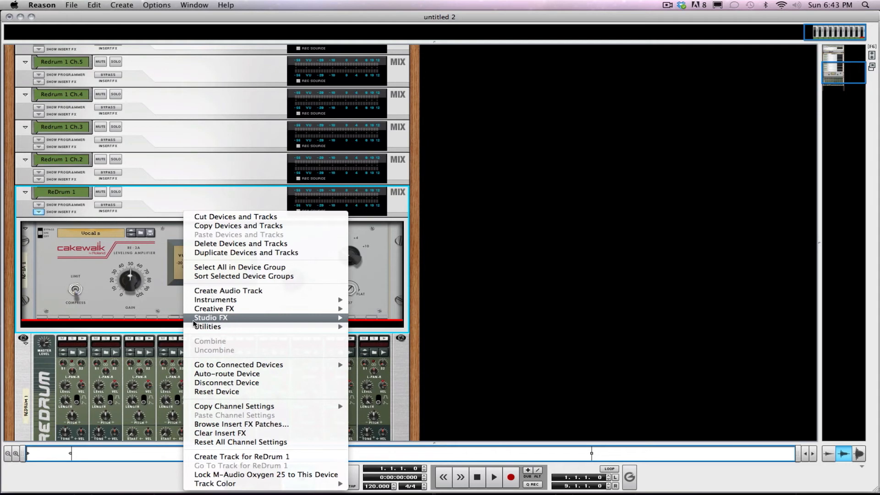
mouse_move(194, 321)
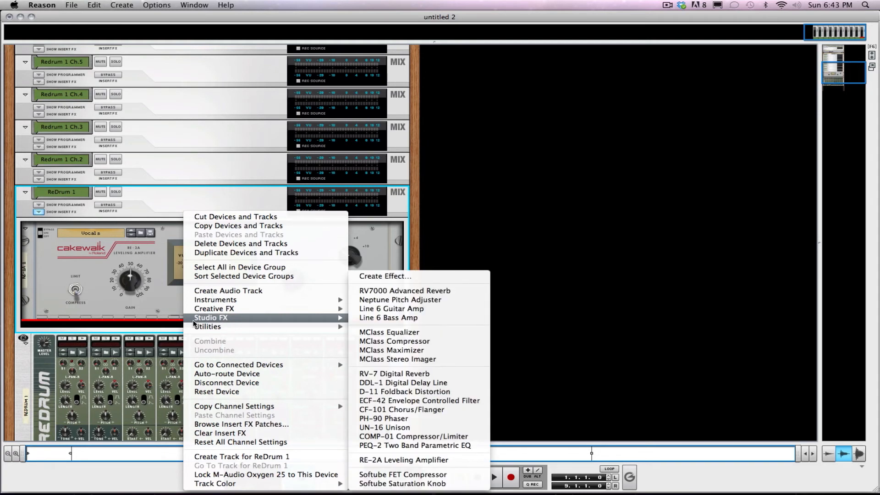
left_click(412, 336)
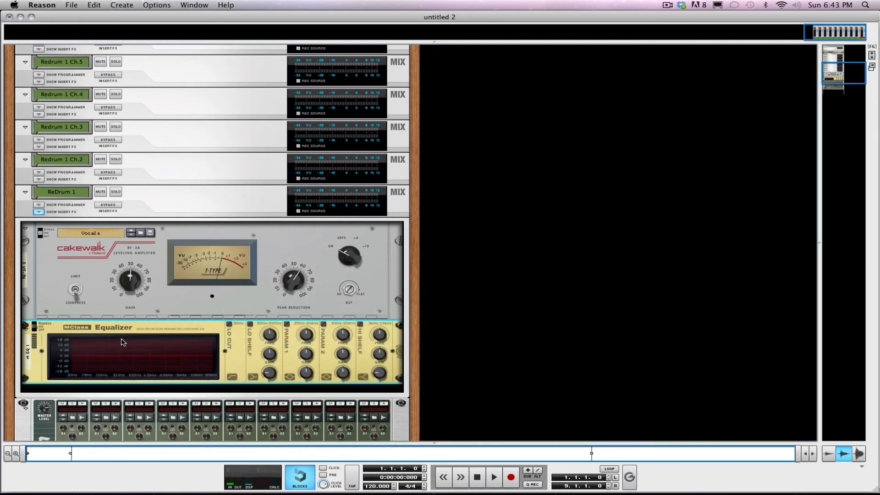
scroll(123, 342, "down", 5)
right_click(158, 231)
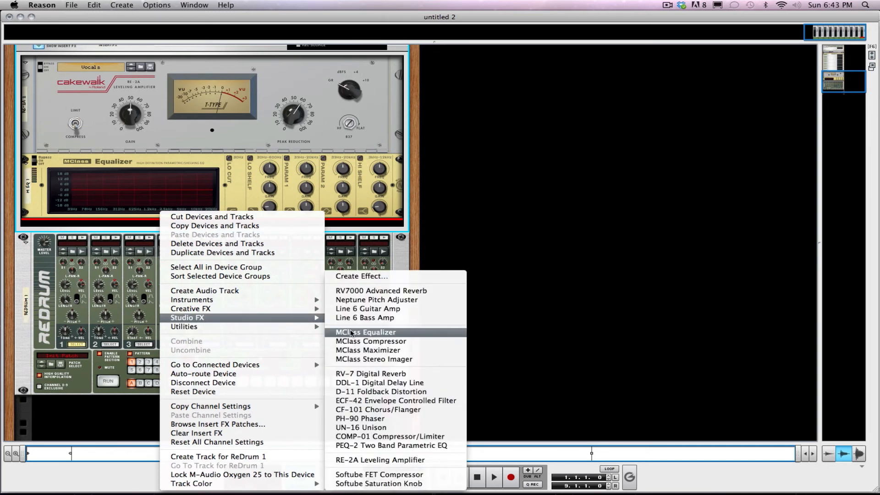
left_click(372, 293)
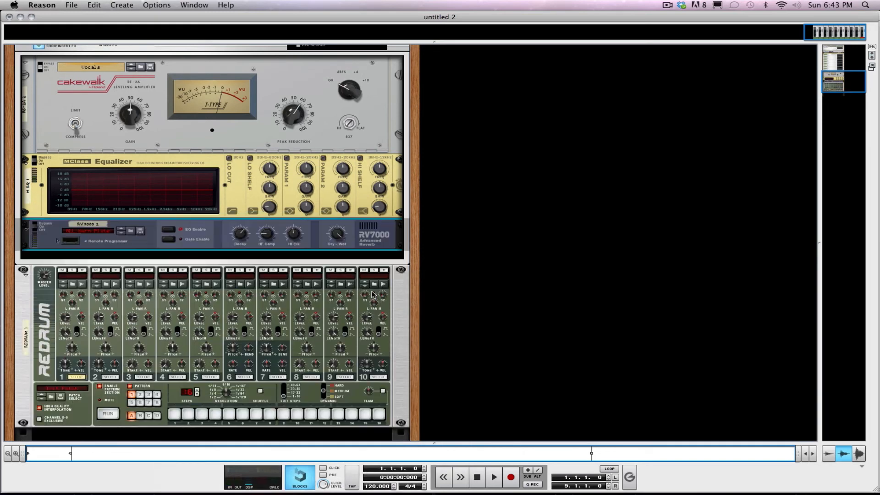
- Load the patch "ALL Small Room.rv7" into the RV7000 reverb in ReDrum 1's insert effects
right_click(199, 255)
left_click(131, 232)
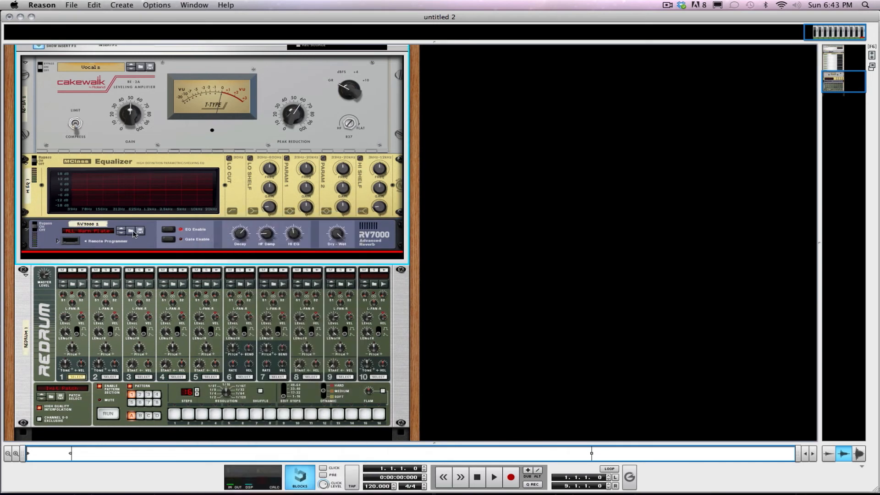
left_click(131, 231)
left_click(453, 247)
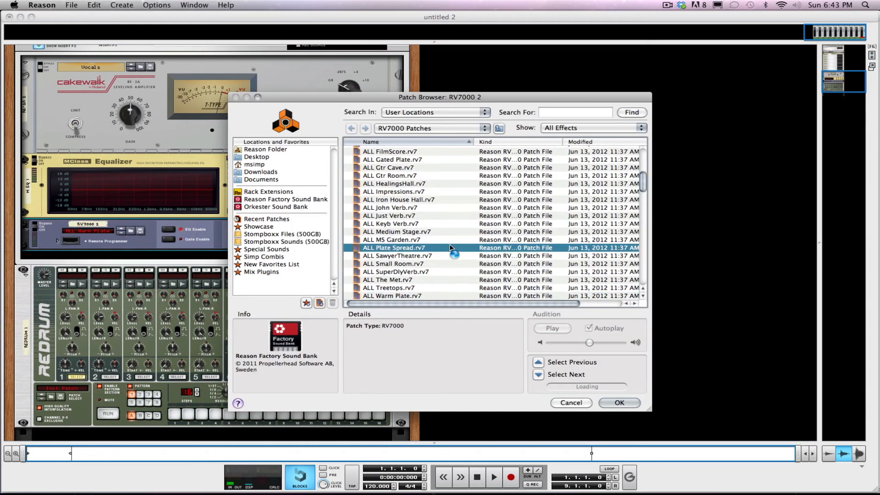
left_click(417, 265)
left_click(623, 402)
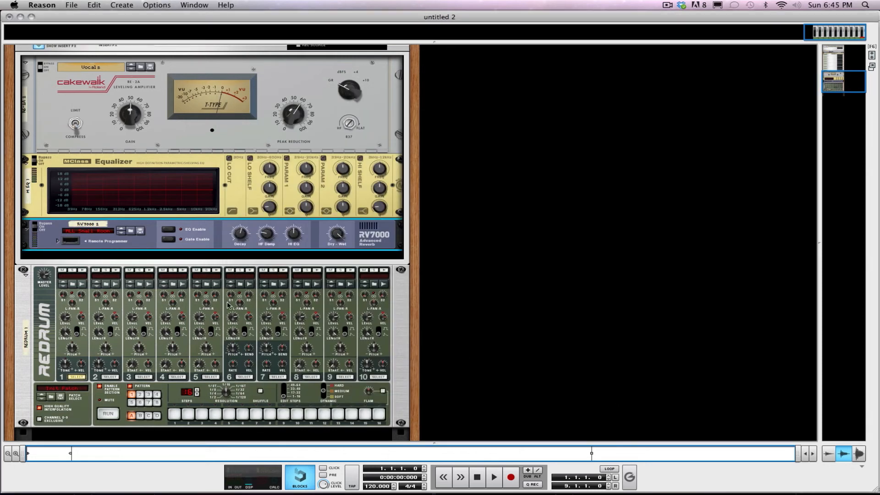
- Add a DDL-1 Digital Delay Line and a UN-16 Unison side by side below the RV7000 in the insert effects
right_click(159, 256)
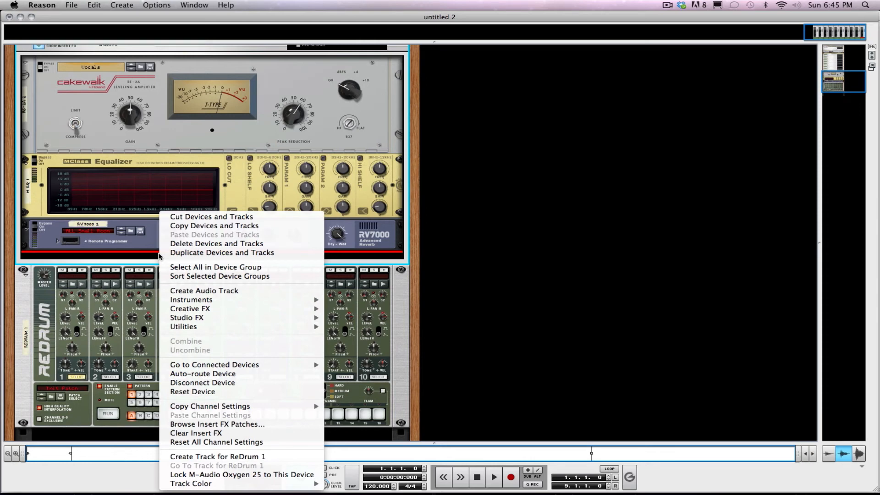
mouse_move(199, 319)
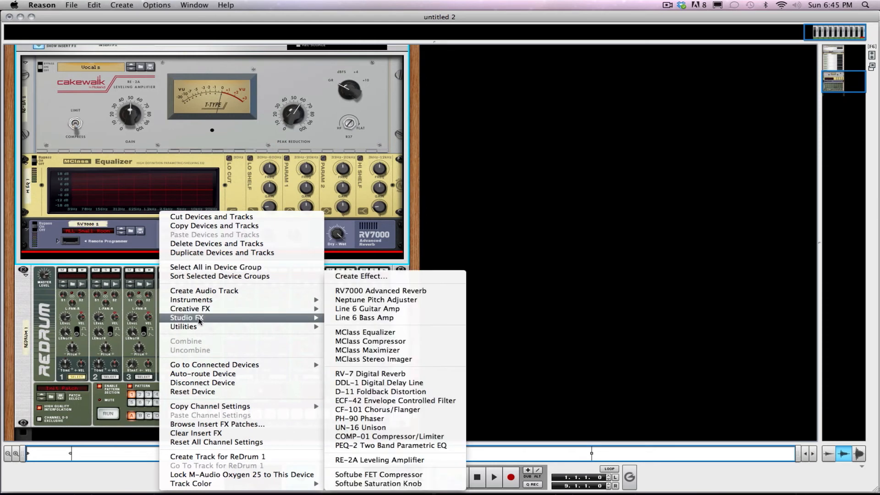
left_click(371, 382)
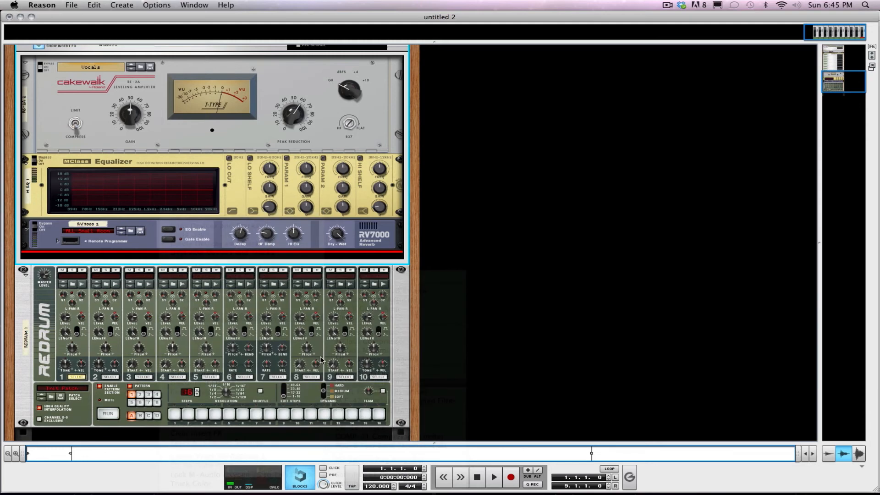
right_click(254, 260)
mouse_move(295, 330)
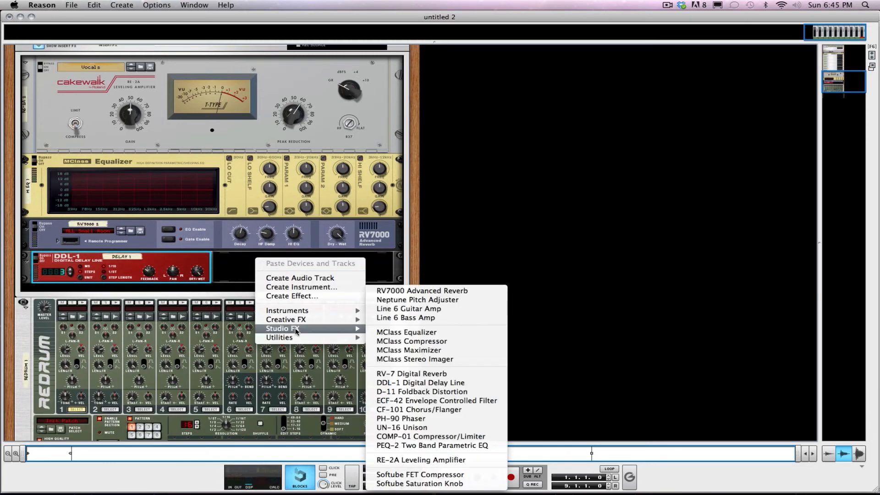
left_click(435, 429)
- Add a Line 6 Guitar Amp below the delay and unison, and select the ReDrum 1 Mix Channel
right_click(159, 289)
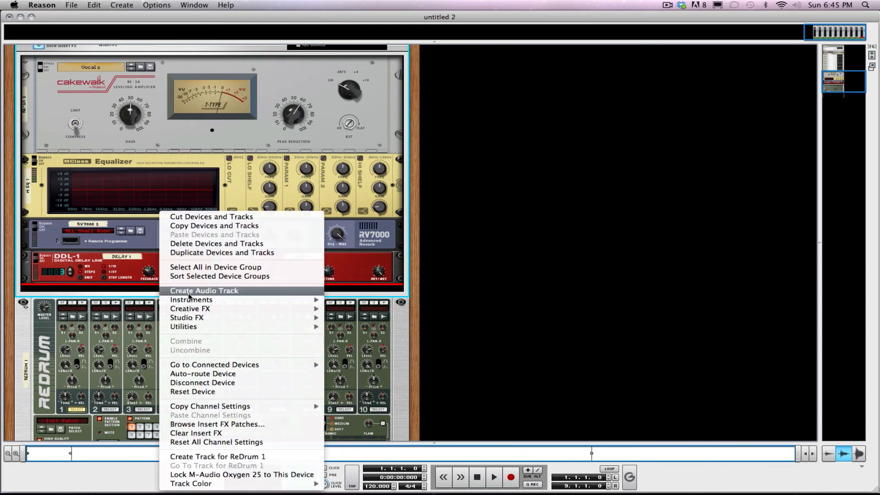
mouse_move(201, 319)
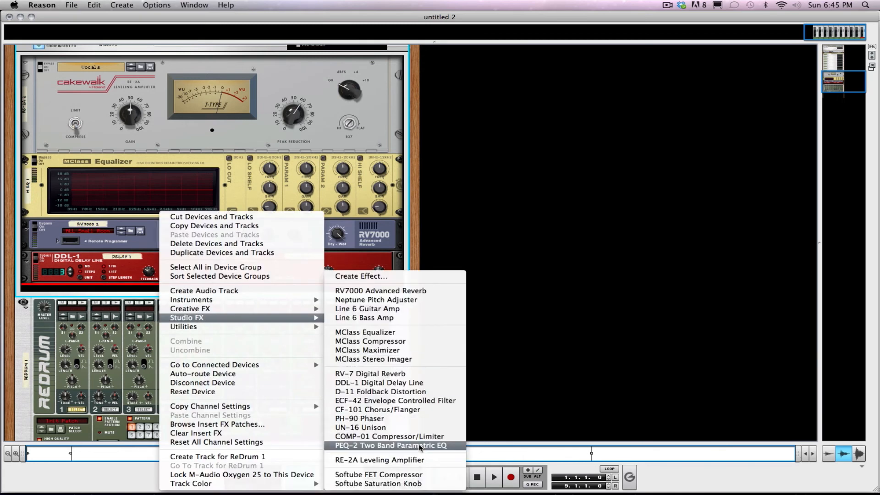
left_click(407, 310)
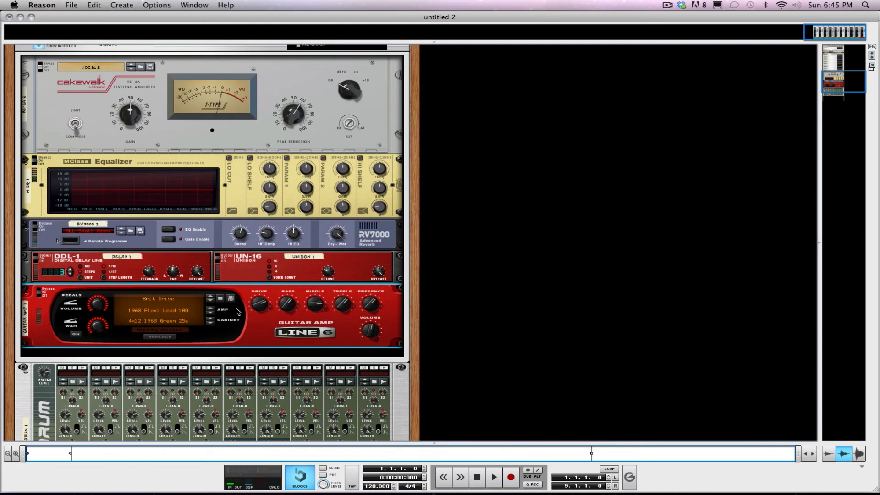
scroll(166, 264, "up", 3)
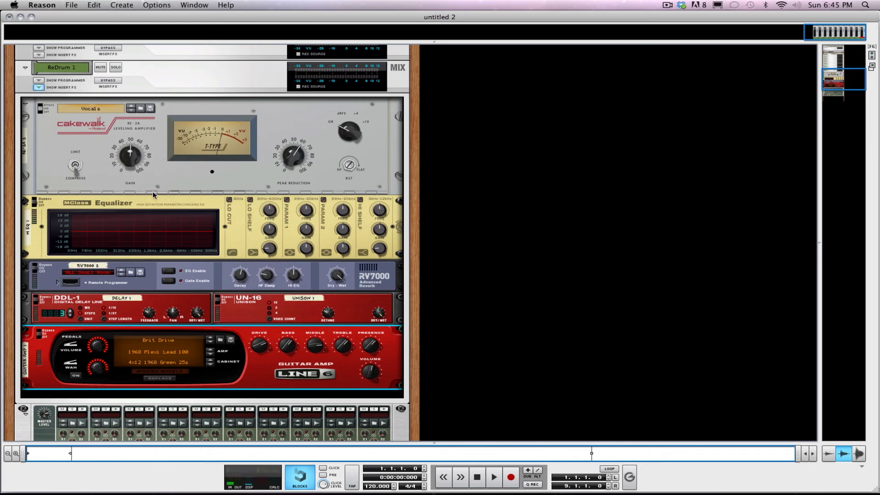
left_click(185, 85)
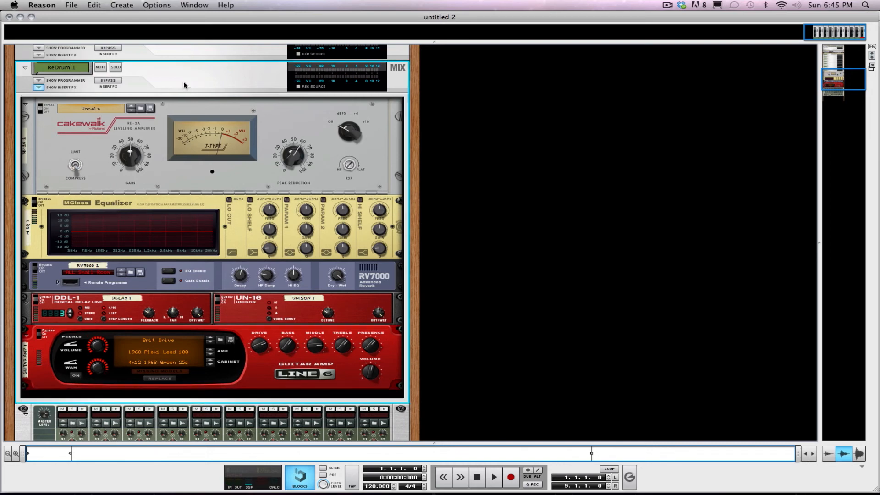
- Switch on the EQ in ReDrum 1's mixer channel strip
key("F5")
scroll(730, 343, "down", 10)
scroll(725, 277, "up", 3)
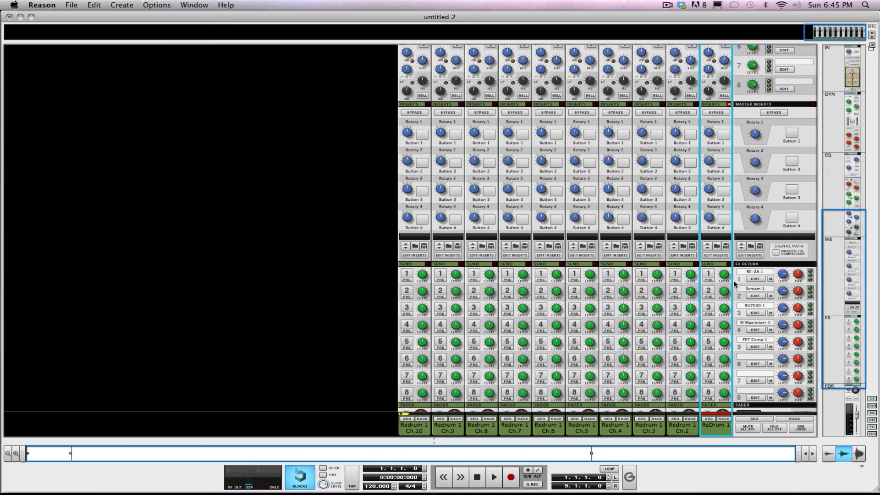
scroll(737, 338, "up", 9)
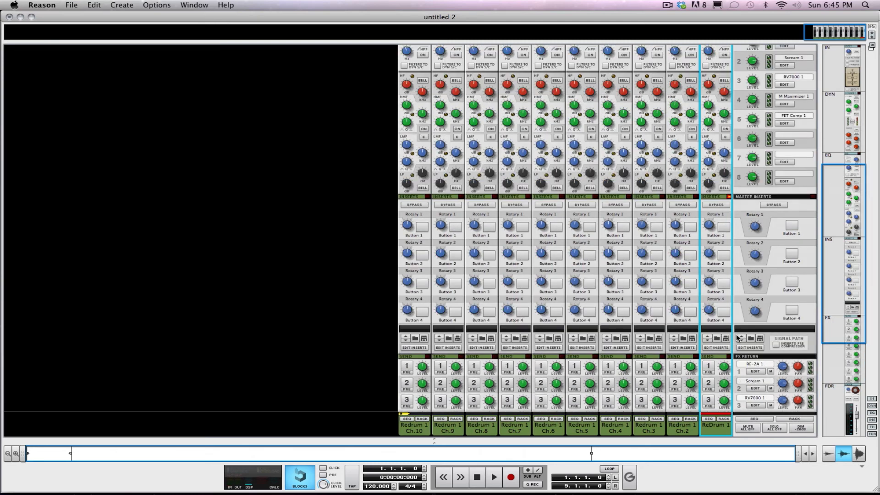
left_click(725, 206)
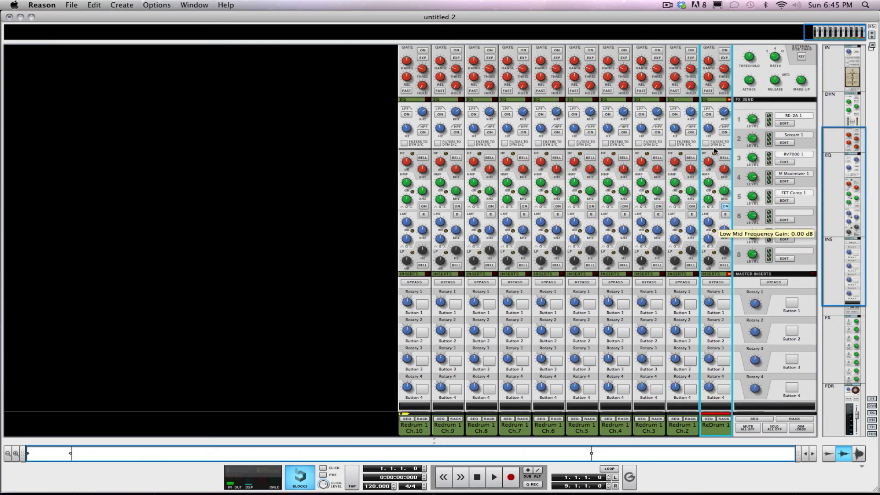
- Look over ReDrum 1's channel strip from the input and dynamics sections down to the sends and fader, and return to the rack
scroll(715, 193, "up", 5)
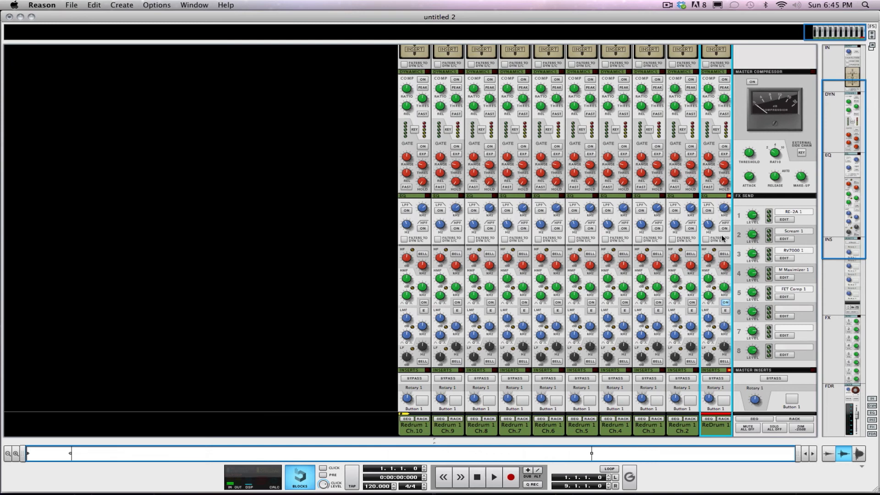
scroll(726, 206, "up", 2)
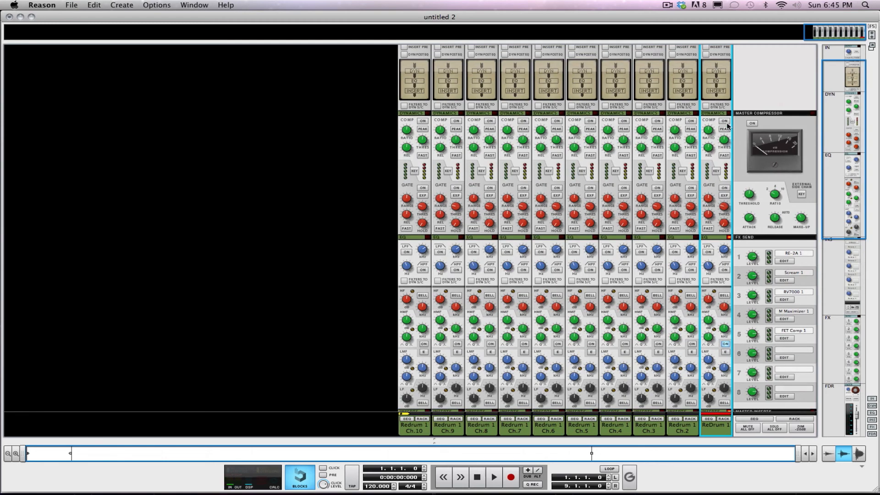
scroll(707, 185, "up", 2)
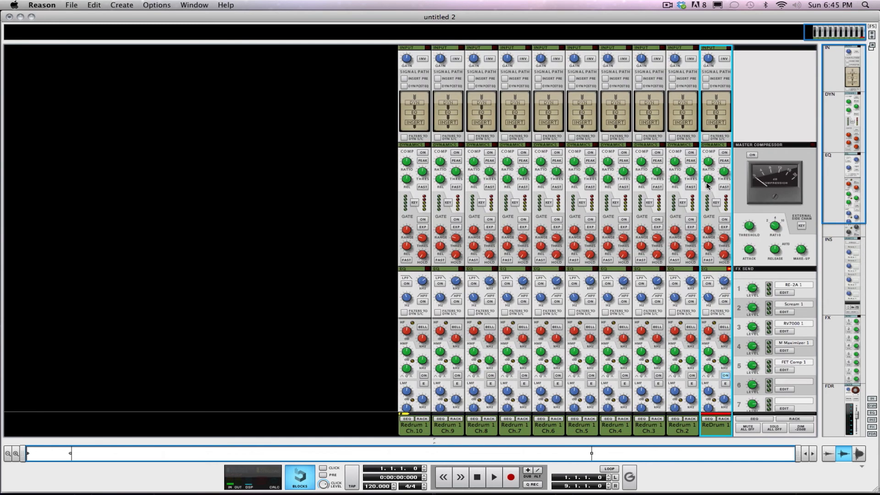
scroll(709, 197, "down", 15)
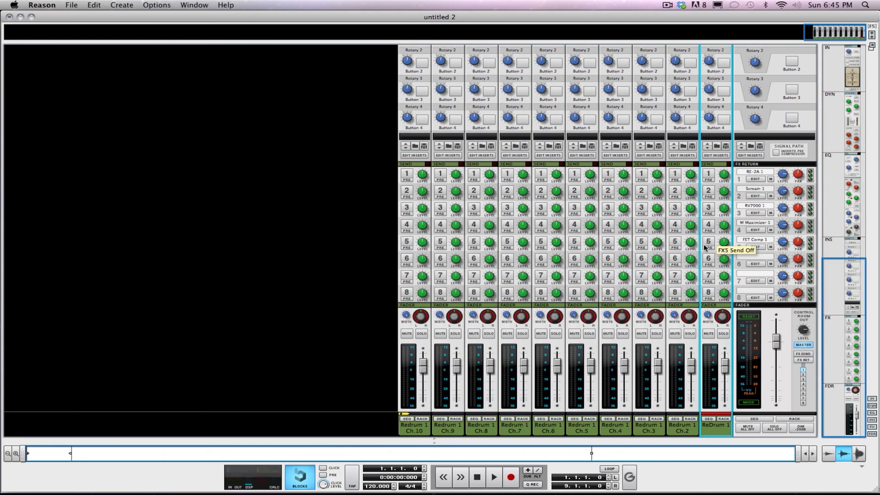
key("F6")
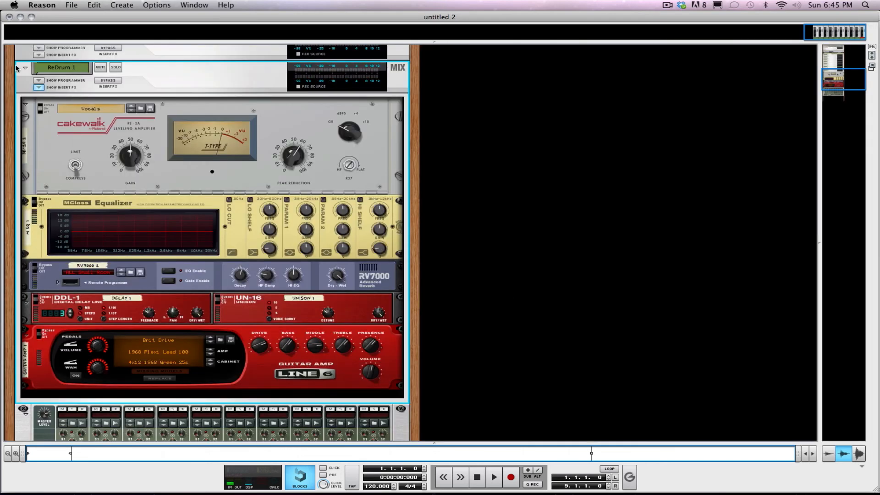
- Bypass the master insert effects in the mixer's master section
key("F5")
scroll(857, 297, "up", 2)
scroll(857, 297, "up", 8)
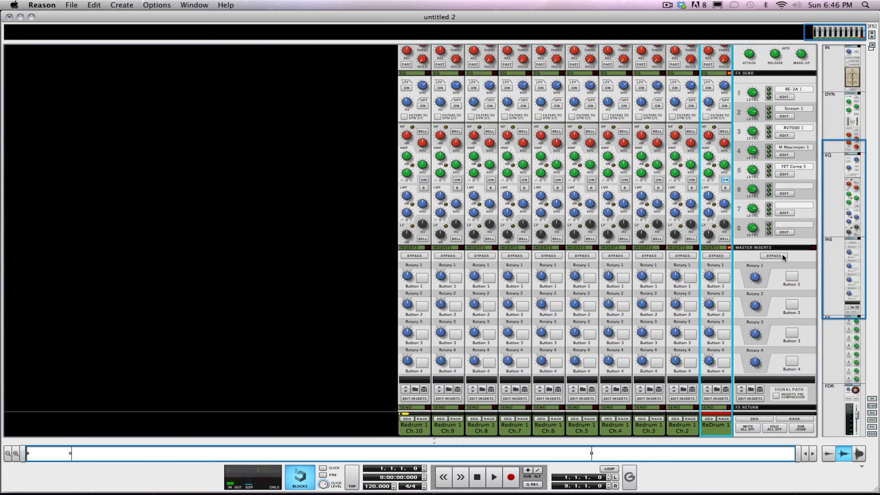
left_click(774, 256)
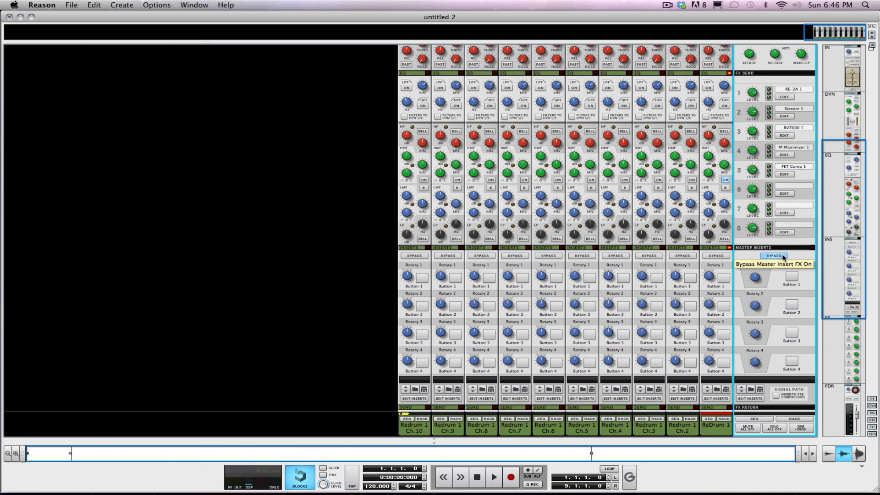
- Switch the master compressor on and back off
scroll(780, 254, "down", 8)
scroll(779, 255, "up", 15)
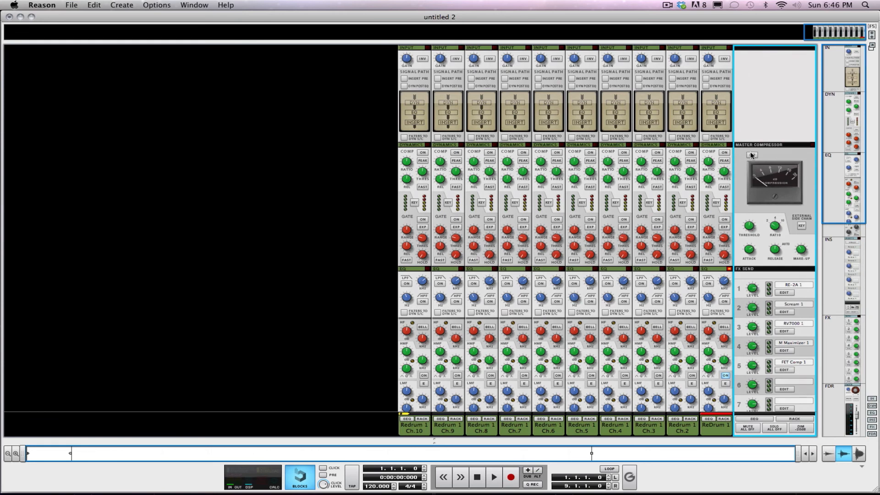
left_click(752, 156)
left_click(754, 157)
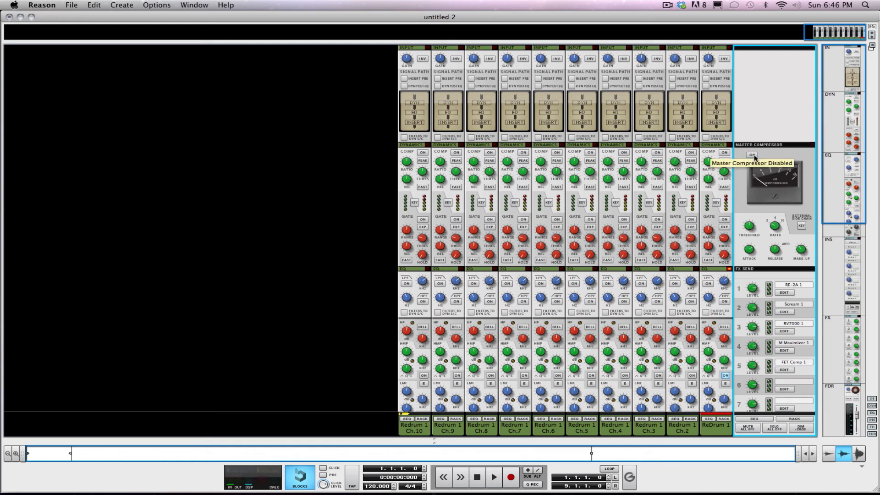
- Glance at the sequencer, return to the rack and collapse ReDrum 1's insert effects
key("F7")
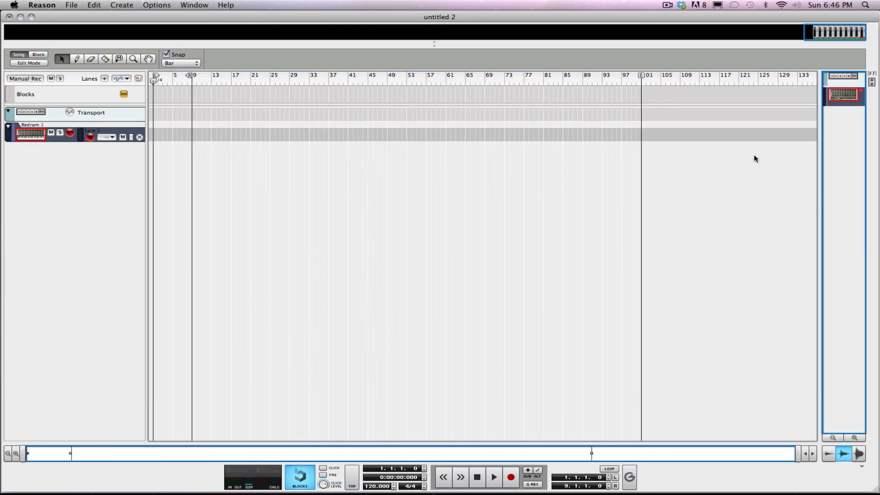
key("F6")
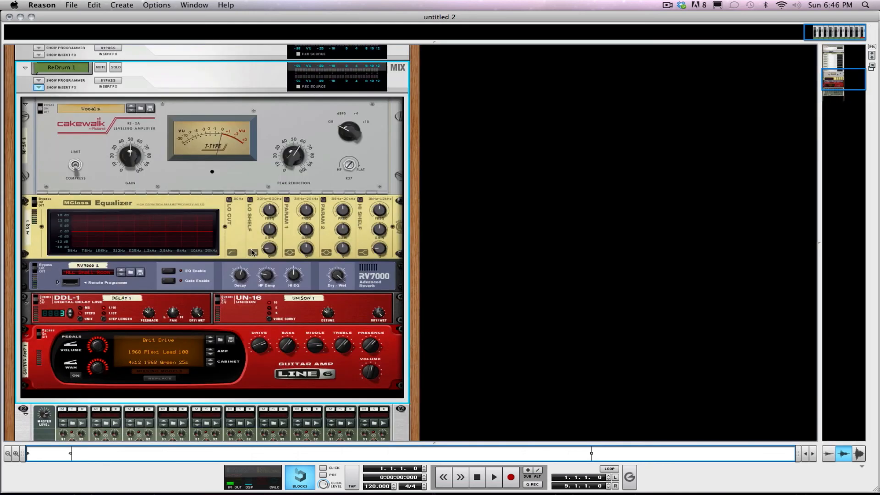
left_click(38, 87)
scroll(216, 202, "up", 3)
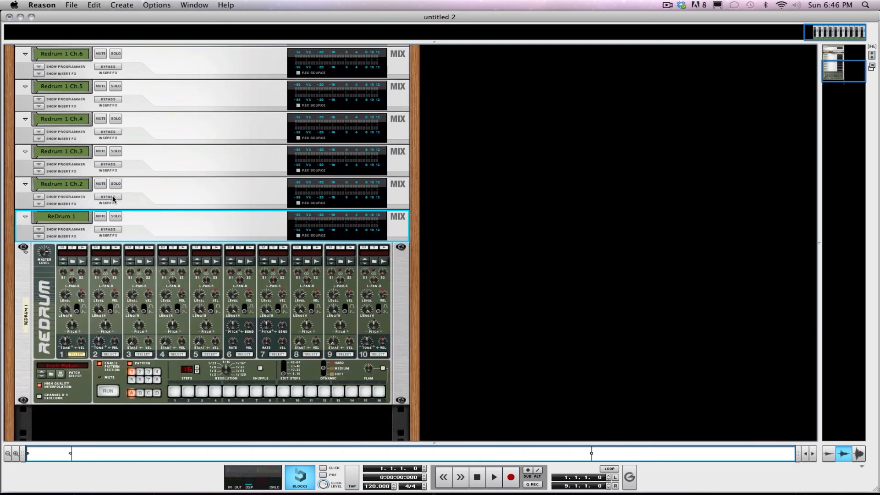
- Expand the insert effects area of Redrum 1 Ch.2, and briefly show and hide ReDrum 1's insert effects
left_click(40, 204)
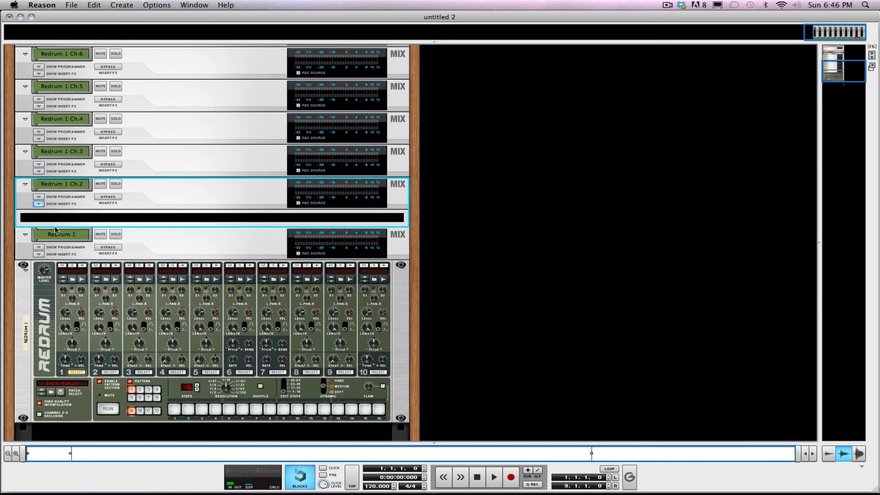
left_click(38, 255)
scroll(197, 345, "down", 5)
scroll(104, 203, "up", 4)
left_click(39, 194)
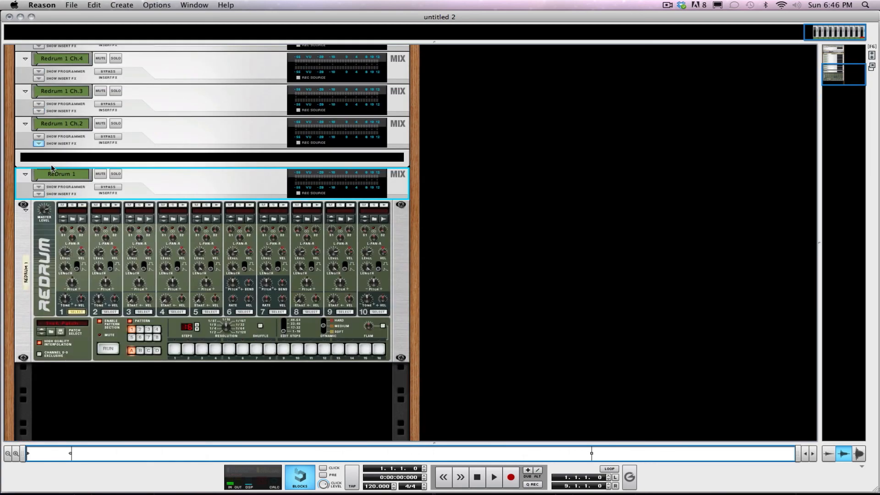
- Save the song to the Desktop under the name "template for big drums"
scroll(133, 210, "up", 5)
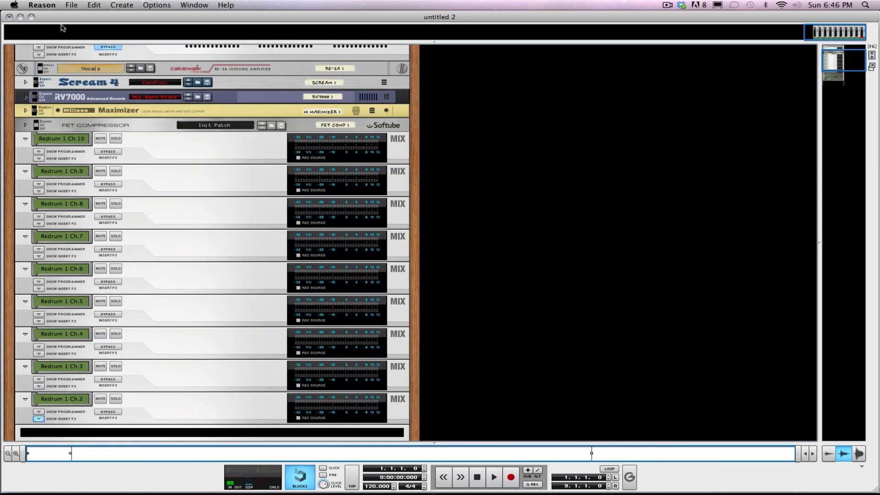
left_click(69, 5)
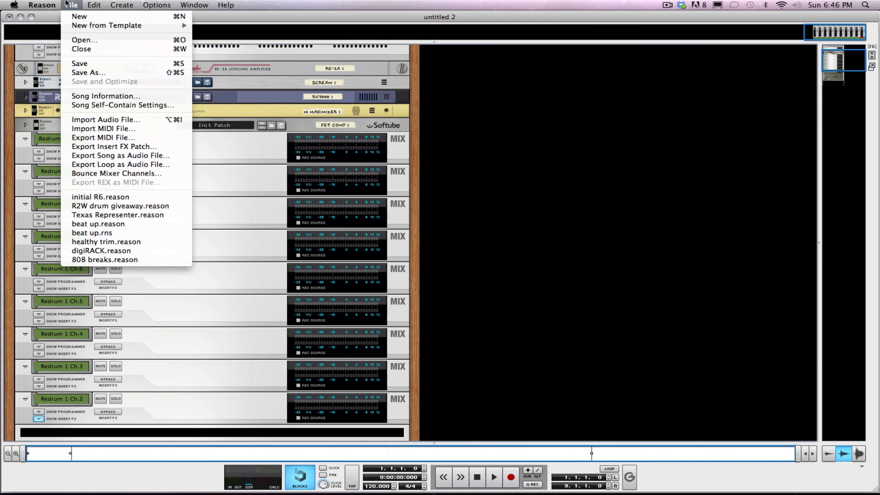
left_click(87, 75)
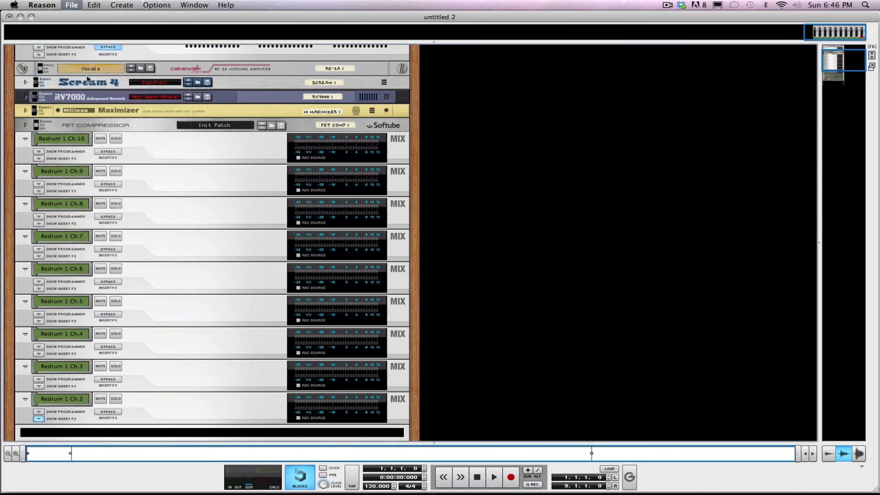
type("template")
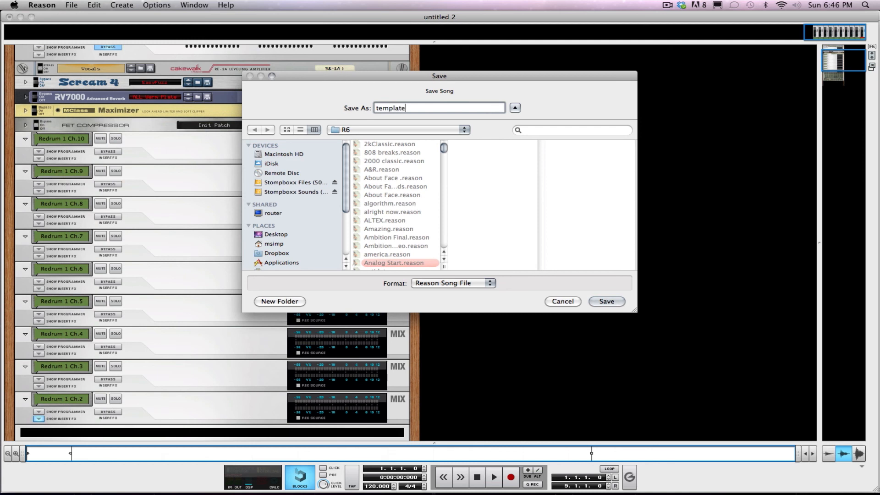
type(" for big drums")
left_click(301, 234)
left_click(621, 303)
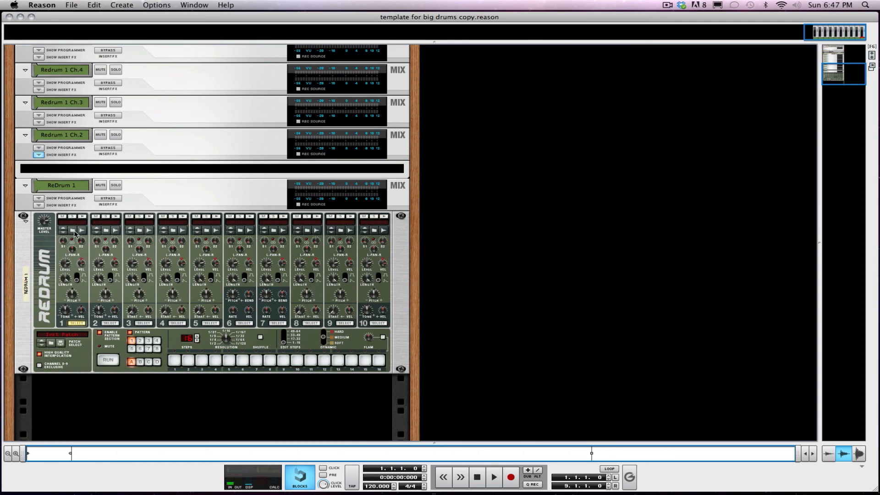
- Collapse the insert effects area of Redrum 1 Ch.2 and expand ReDrum 1's insert effects
left_click(39, 154)
left_click(40, 193)
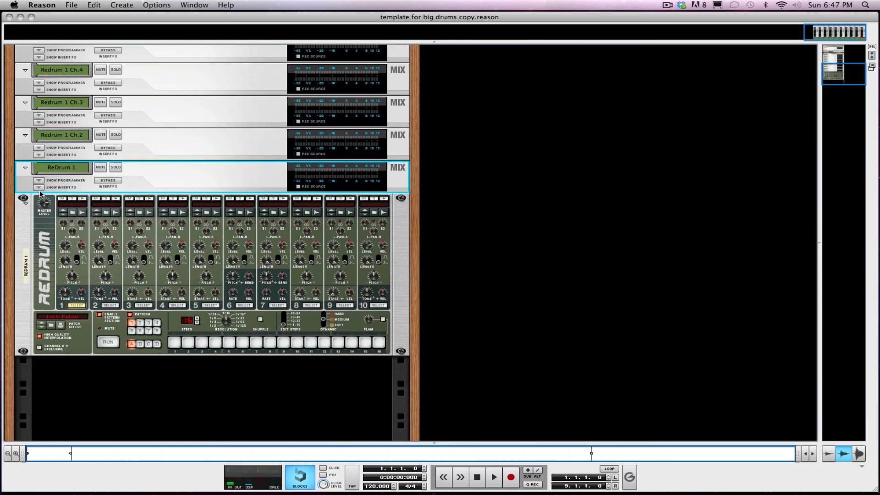
left_click(39, 187)
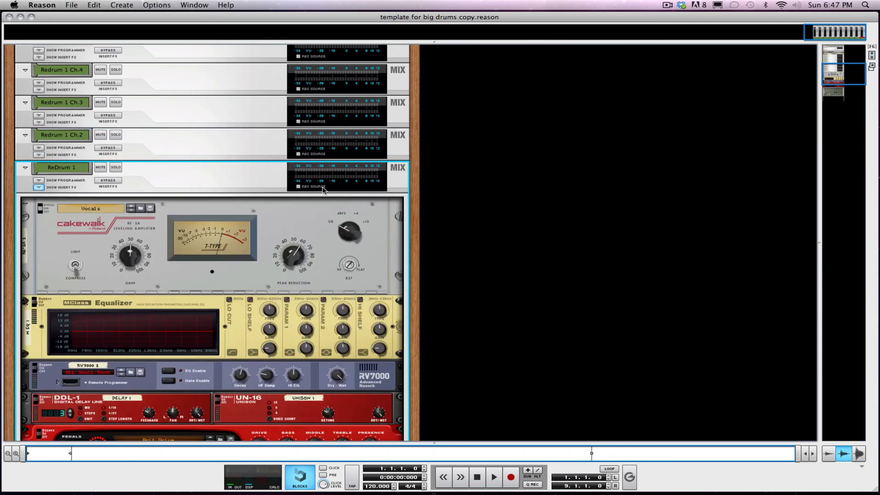
key("F5")
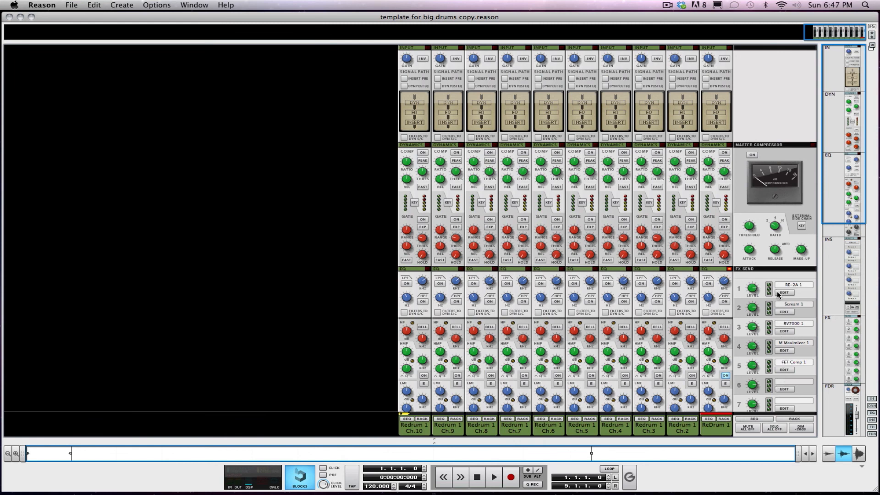
key("F7")
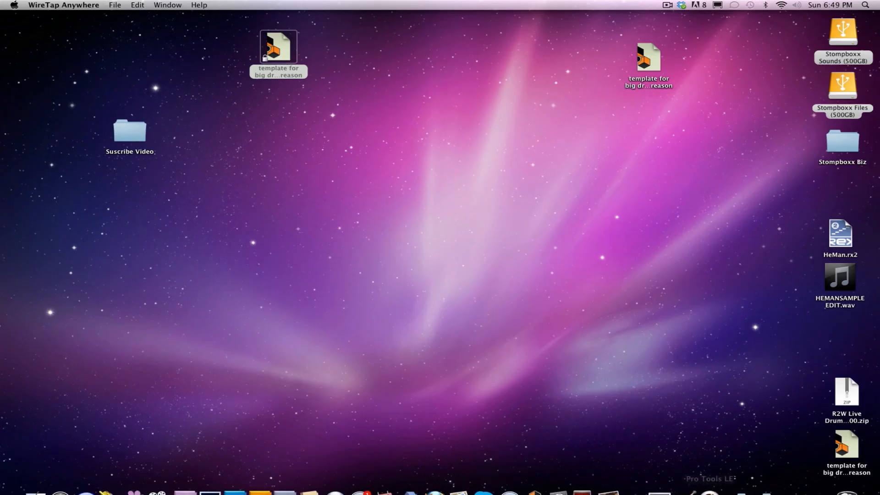
mouse_move(712, 488)
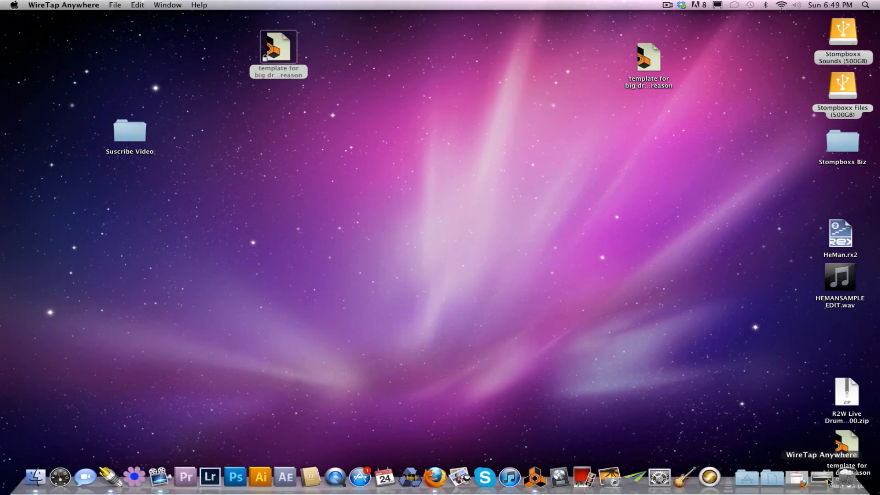